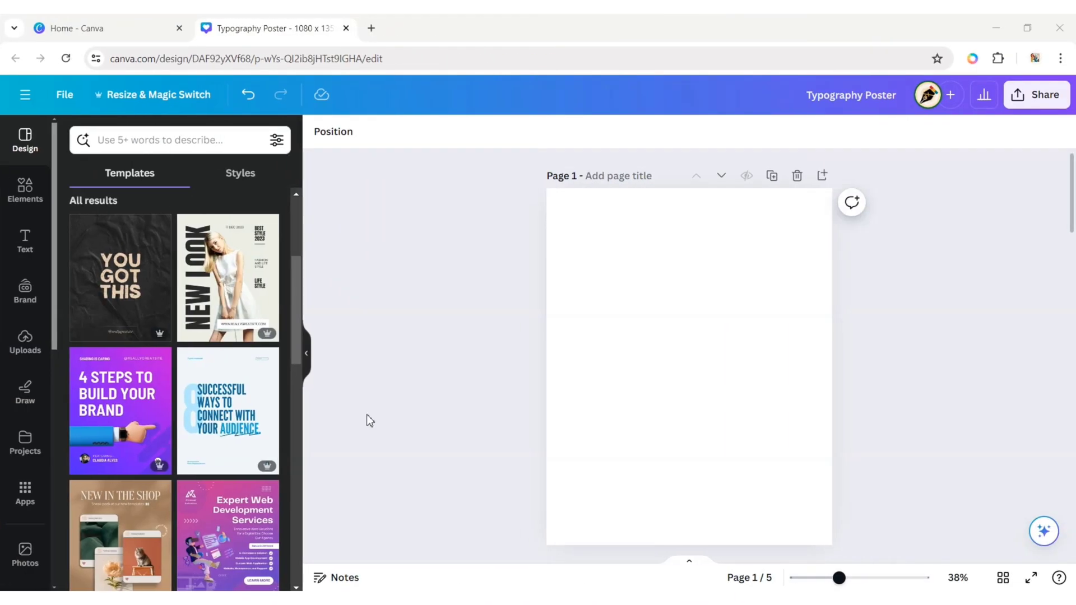
Step: Search Canva's stock Photos library for 'jumping girl'
{"action": "left_click", "coordinate": [25, 554]}
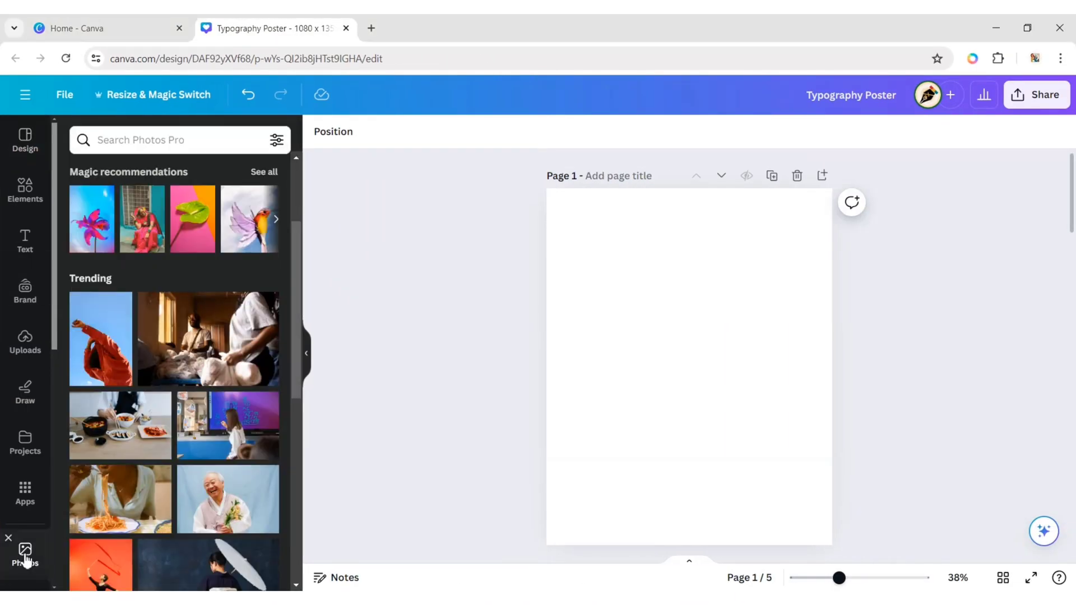
{"action": "left_click", "coordinate": [149, 139]}
{"action": "type", "text": "jumping girl"}
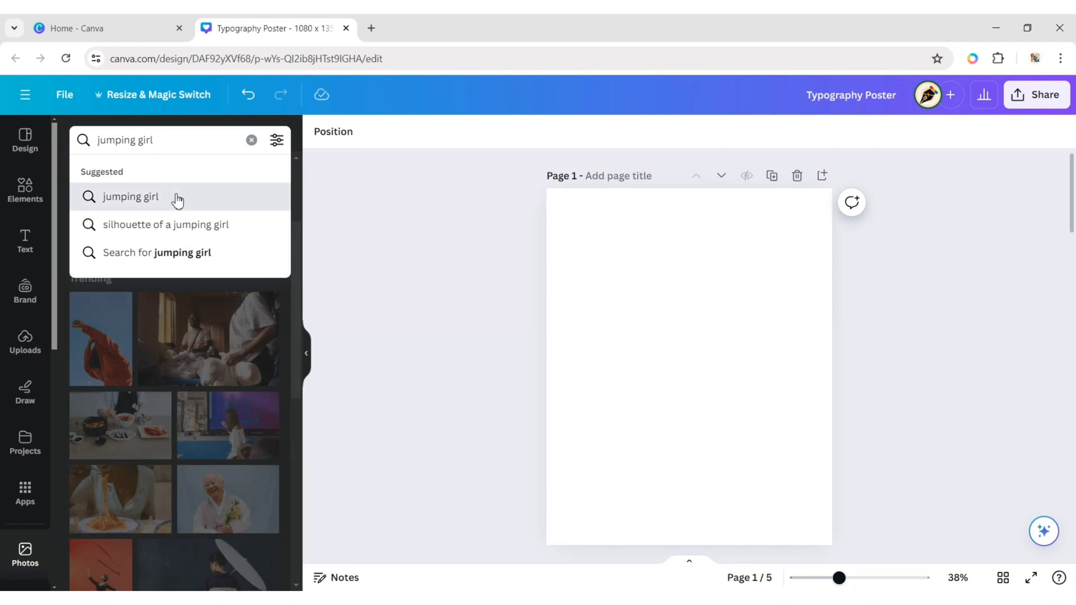
{"action": "left_click", "coordinate": [175, 196]}
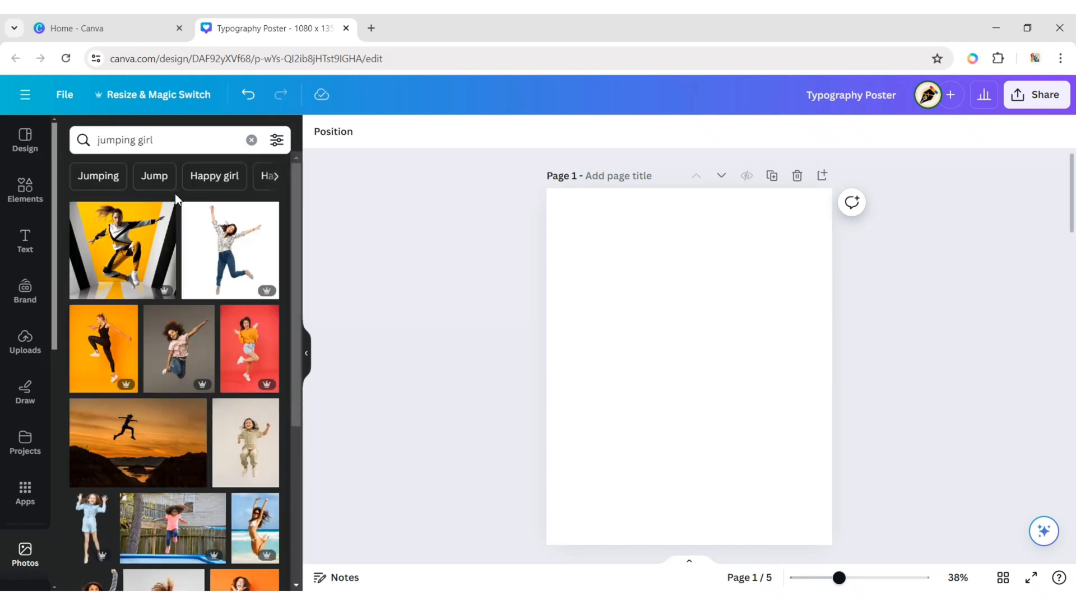
Step: Add the yellow jumping-girl photo to the page and remove its background with BG Remover
{"action": "left_click", "coordinate": [115, 267]}
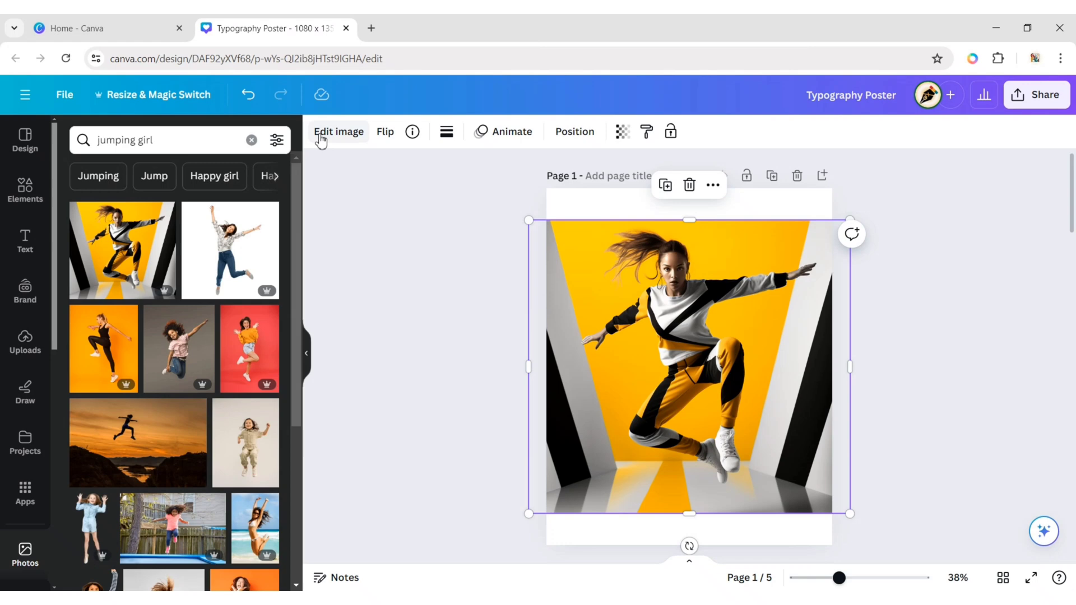
{"action": "left_click", "coordinate": [334, 133]}
{"action": "left_click", "coordinate": [91, 257]}
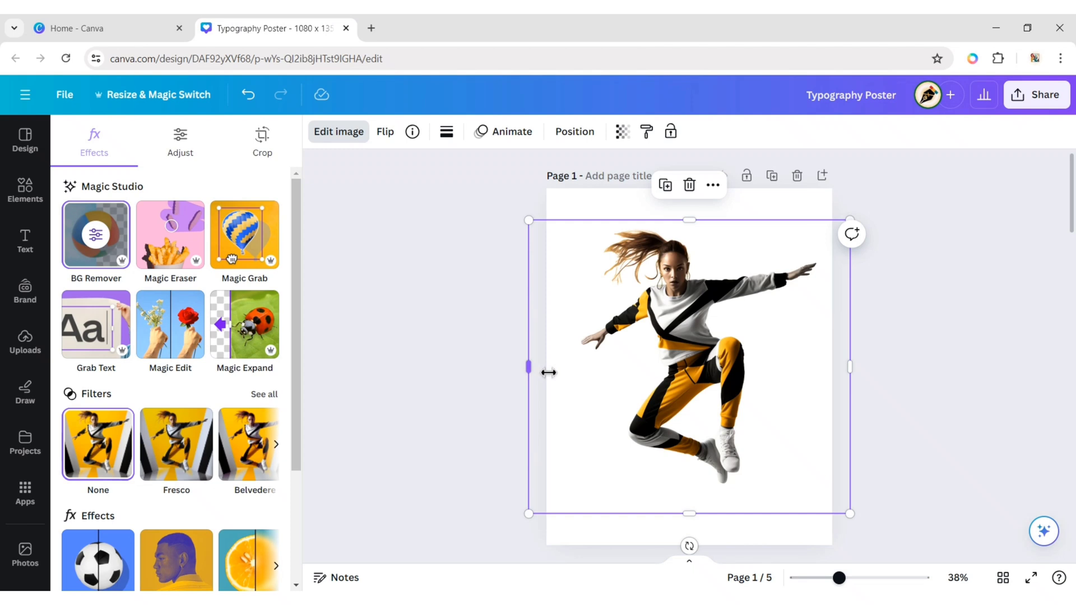
Step: Crop the photo's left, right and bottom edges, enlarge it slightly and recentre it
{"action": "left_click_drag", "start_coordinate": [548, 372], "coordinate": [589, 372]}
{"action": "left_click_drag", "start_coordinate": [850, 368], "coordinate": [824, 384]}
{"action": "left_click_drag", "start_coordinate": [689, 511], "coordinate": [695, 486]}
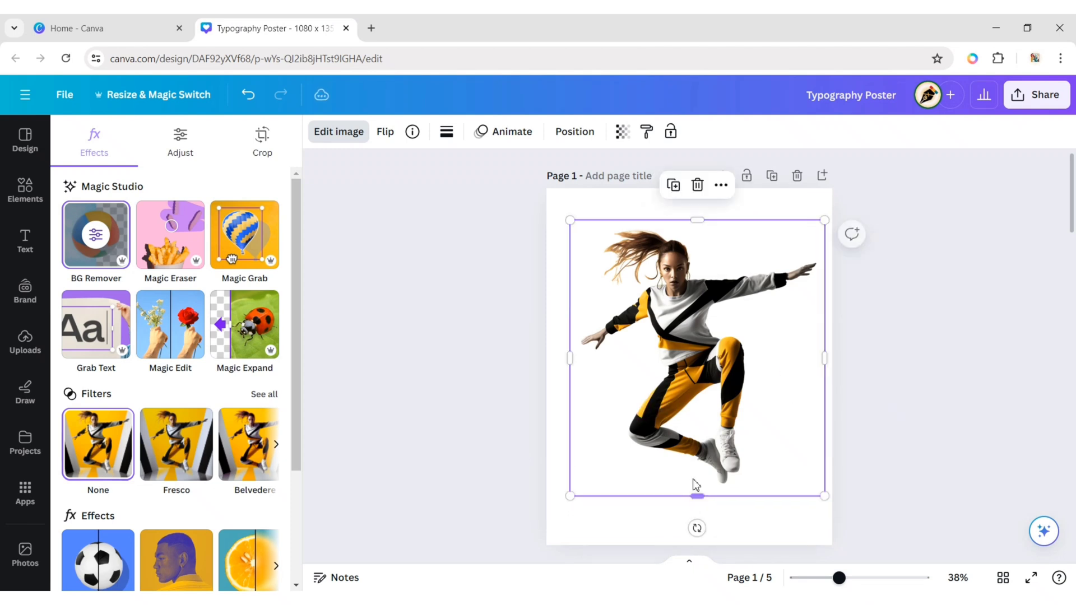
{"action": "left_click_drag", "start_coordinate": [570, 495], "coordinate": [552, 517]}
{"action": "left_click_drag", "start_coordinate": [664, 357], "coordinate": [671, 365]}
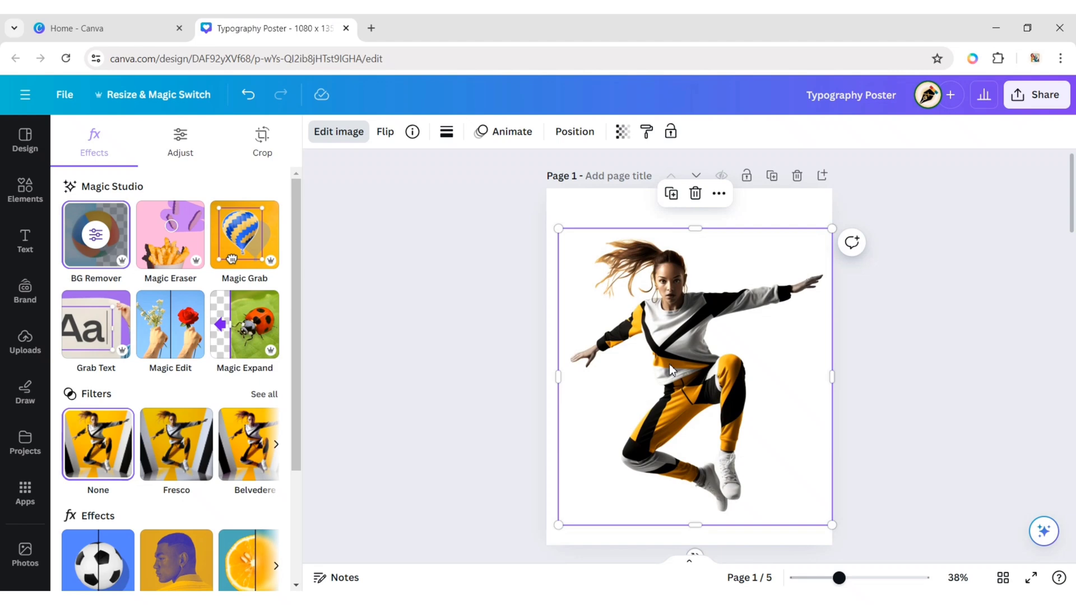
Step: Duplicate the girl and make the copy a black silhouette using Custom Duotone highlights #000000
{"action": "left_click", "coordinate": [671, 195]}
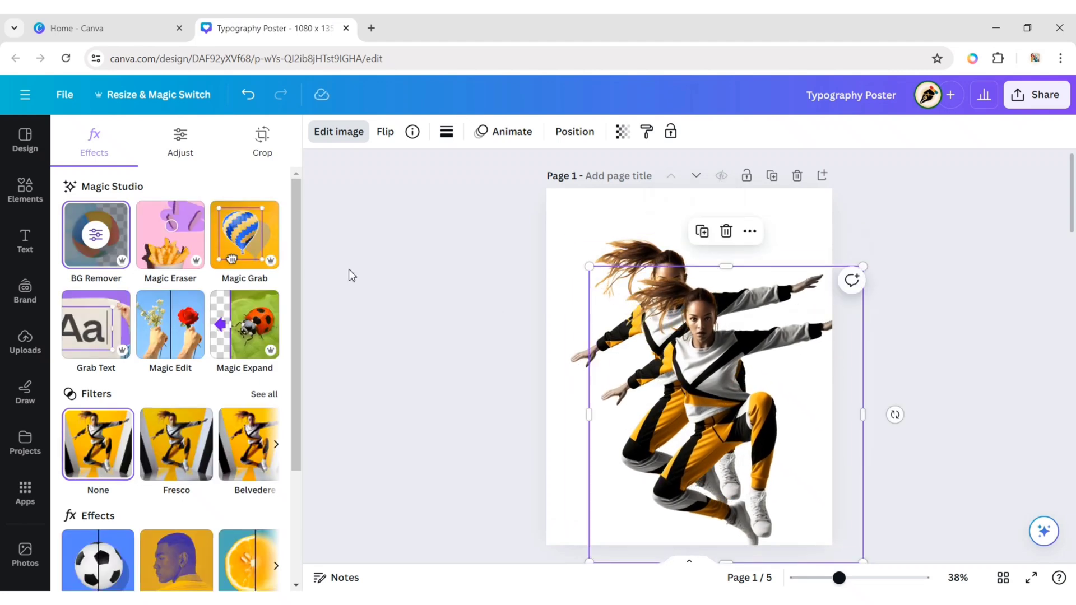
{"action": "scroll", "coordinate": [185, 414], "scroll_direction": "down", "scroll_amount": 3}
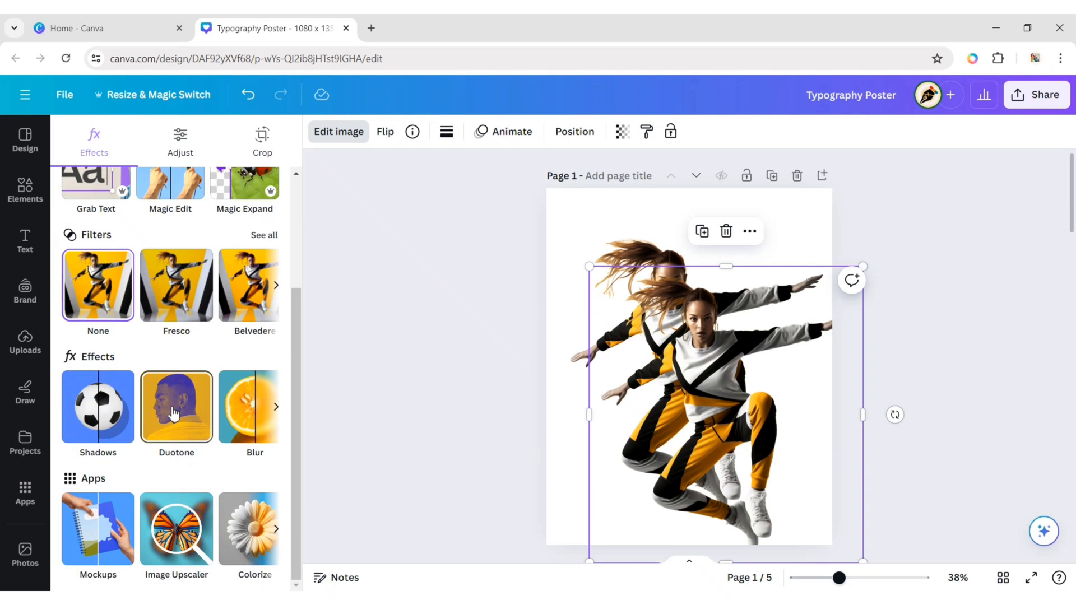
{"action": "left_click", "coordinate": [175, 413]}
{"action": "left_click", "coordinate": [107, 335]}
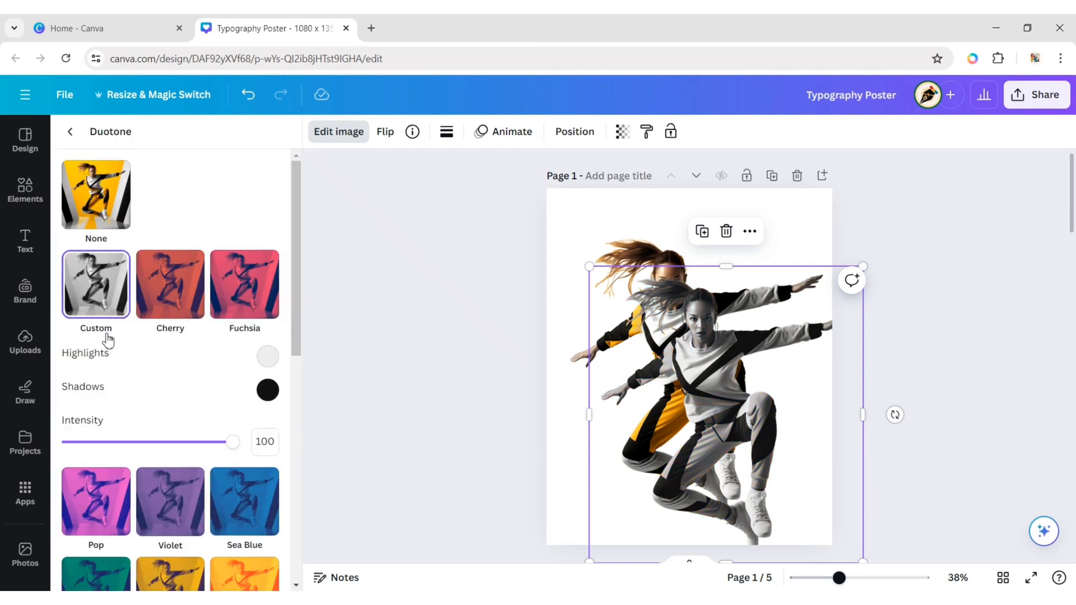
{"action": "left_click", "coordinate": [267, 357]}
{"action": "left_click_drag", "start_coordinate": [283, 427], "coordinate": [270, 475]}
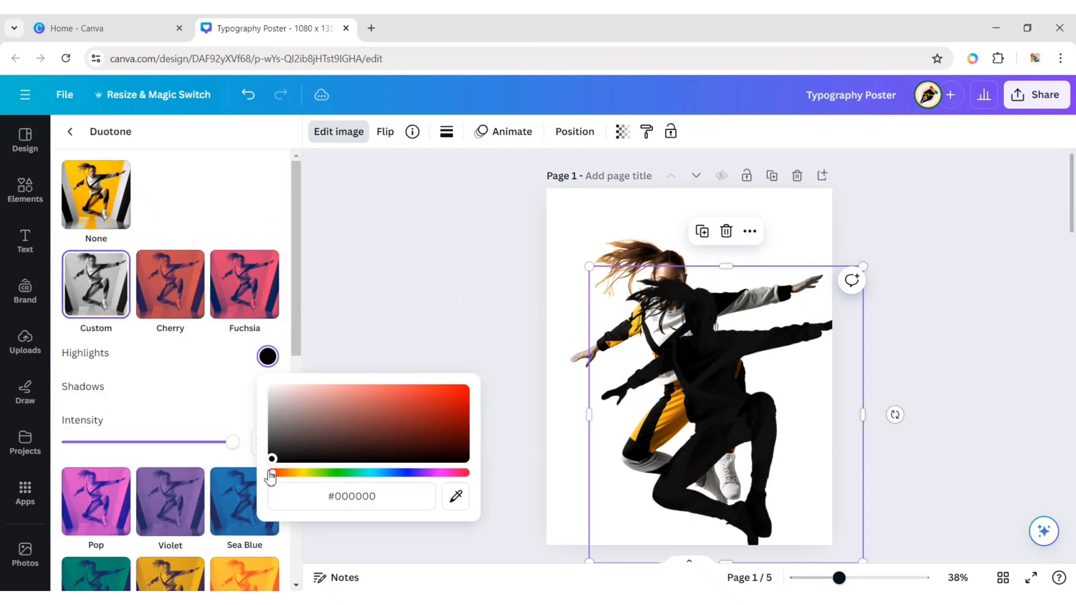
{"action": "left_click", "coordinate": [177, 385]}
{"action": "left_click", "coordinate": [71, 131]}
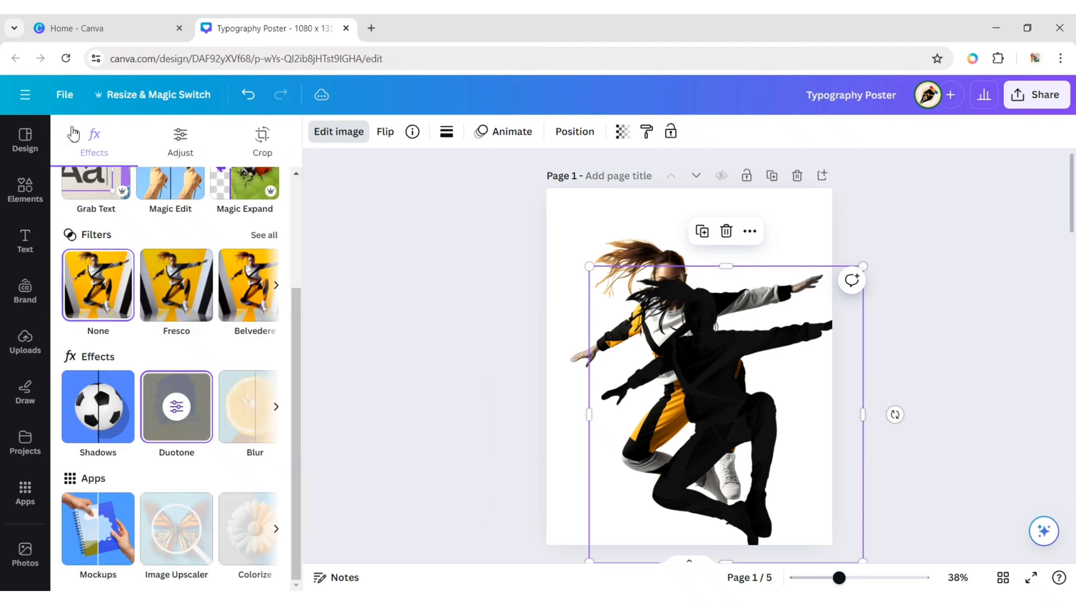
Step: Apply a whole-image blur at intensity 50 to the silhouette copy and close the editor
{"action": "left_click", "coordinate": [254, 404]}
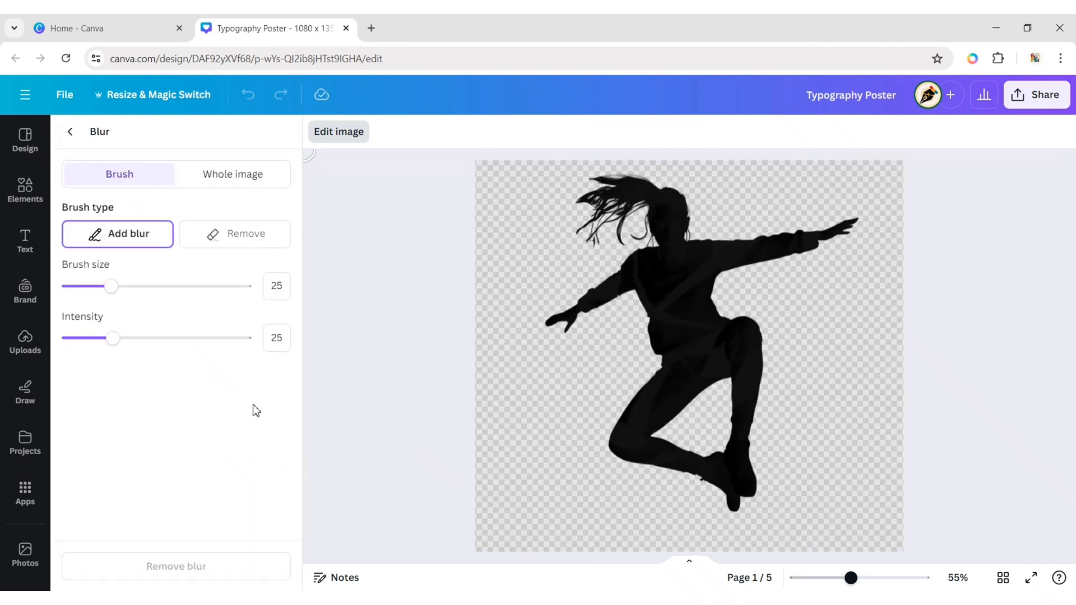
{"action": "left_click", "coordinate": [240, 174]}
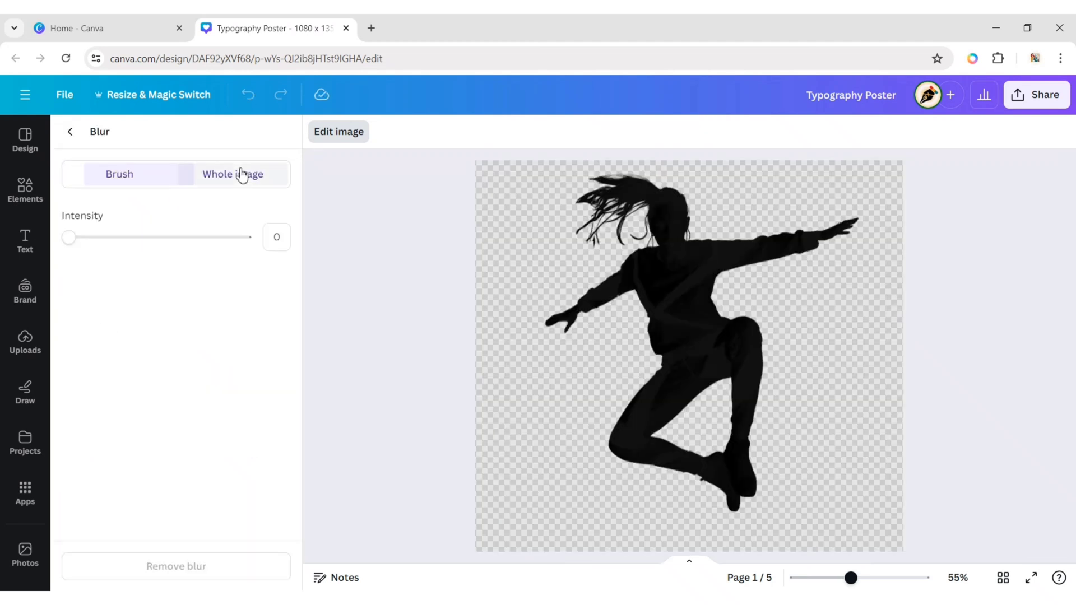
{"action": "left_click", "coordinate": [162, 241]}
{"action": "left_click_drag", "start_coordinate": [160, 245], "coordinate": [158, 245]}
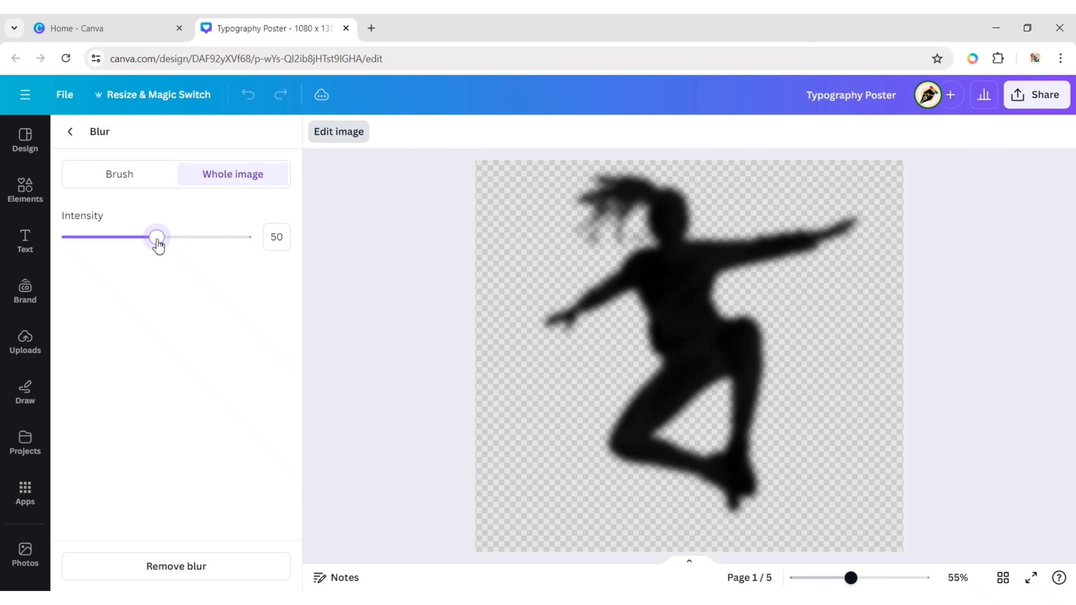
{"action": "left_click", "coordinate": [71, 133]}
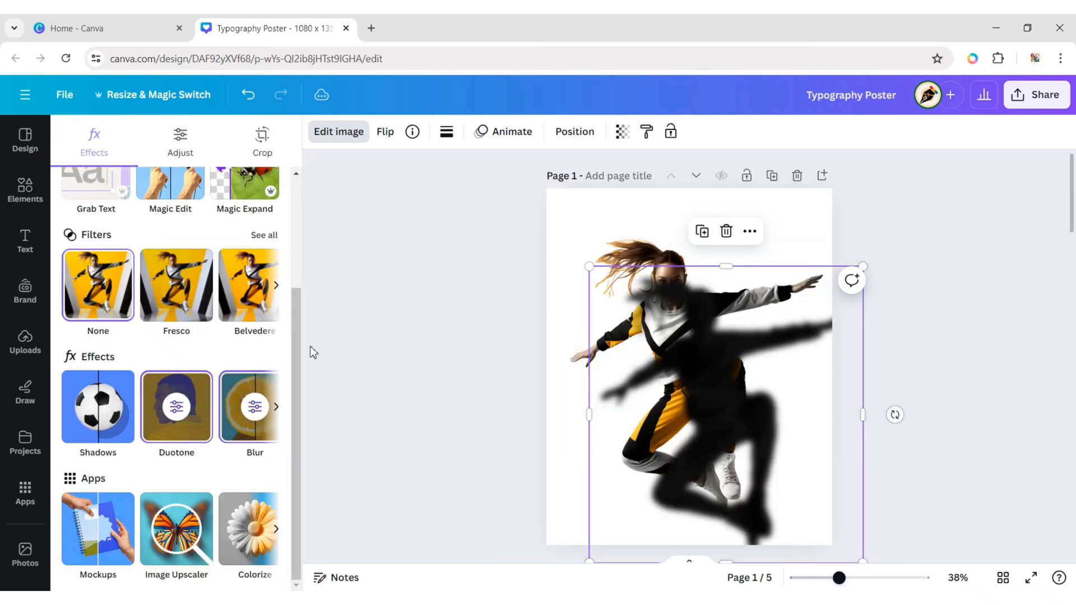
{"action": "key", "text": "Escape"}
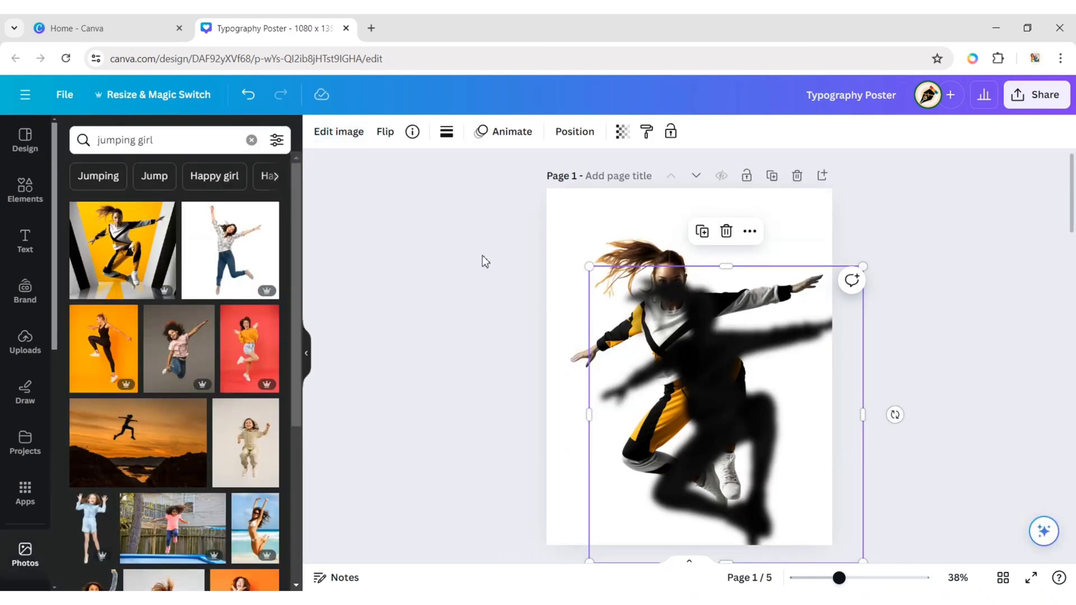
Step: Set the shadow copy to 51 transparency, shift it up-left and send it behind the girl
{"action": "left_click", "coordinate": [620, 133]}
{"action": "left_click_drag", "start_coordinate": [574, 203], "coordinate": [540, 208]}
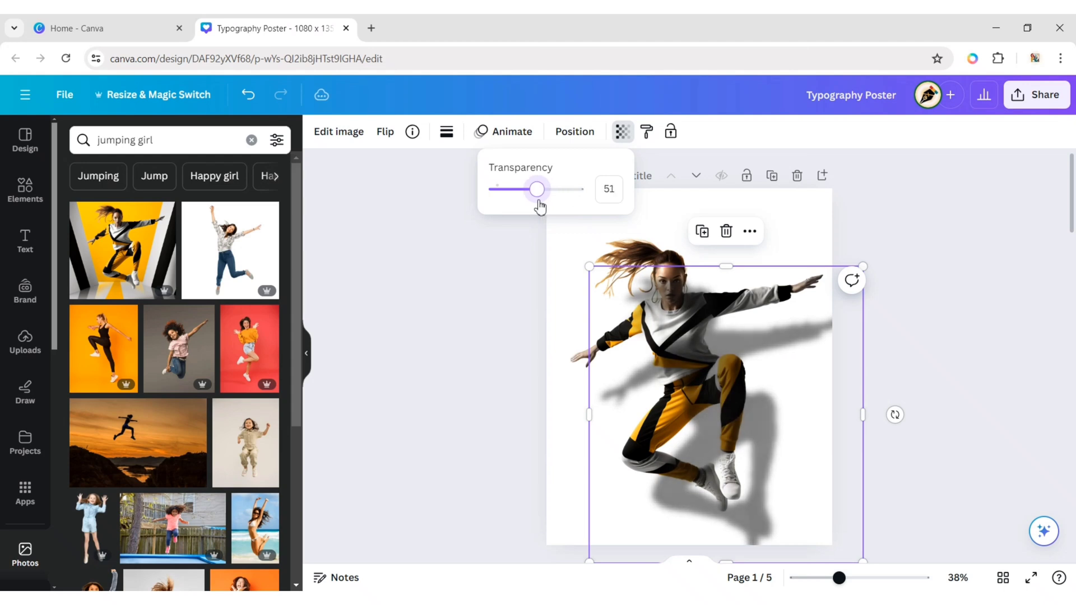
{"action": "left_click", "coordinate": [456, 330]}
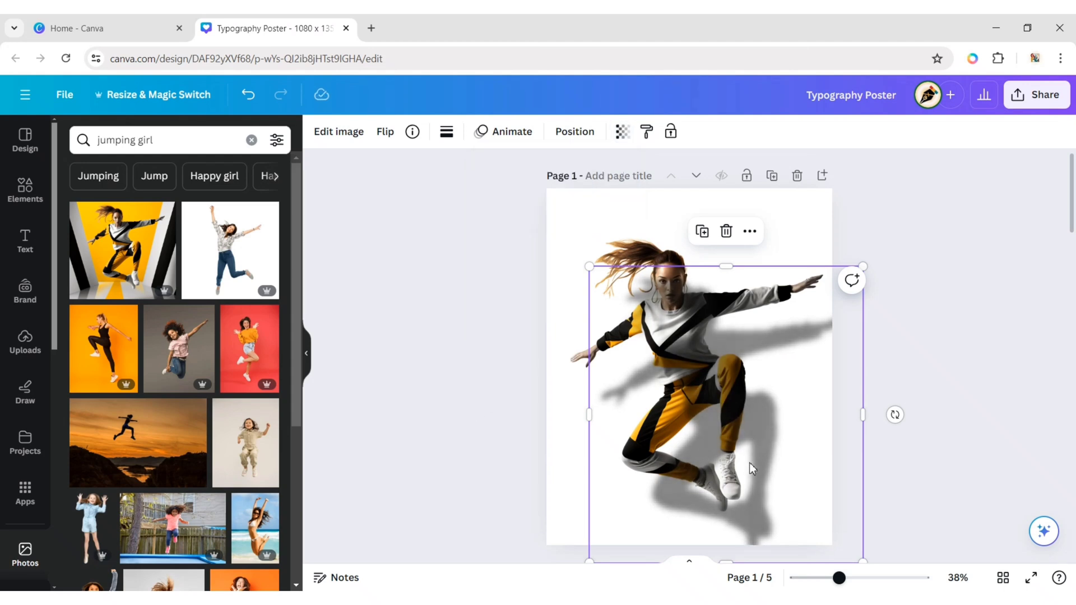
{"action": "left_click_drag", "start_coordinate": [752, 462], "coordinate": [731, 421]}
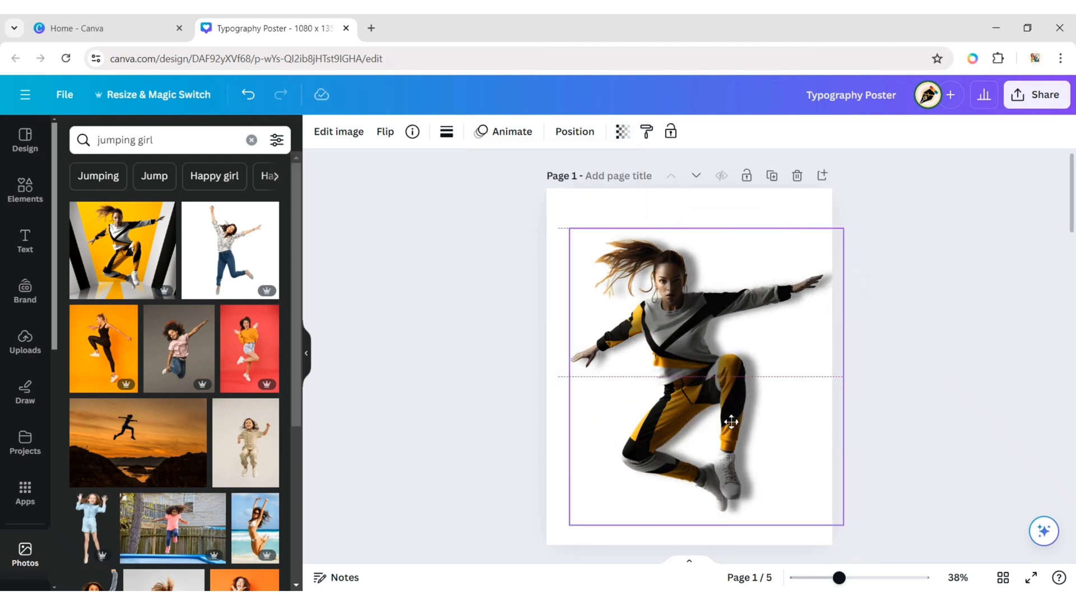
{"action": "left_click", "coordinate": [577, 134]}
{"action": "left_click", "coordinate": [288, 206]}
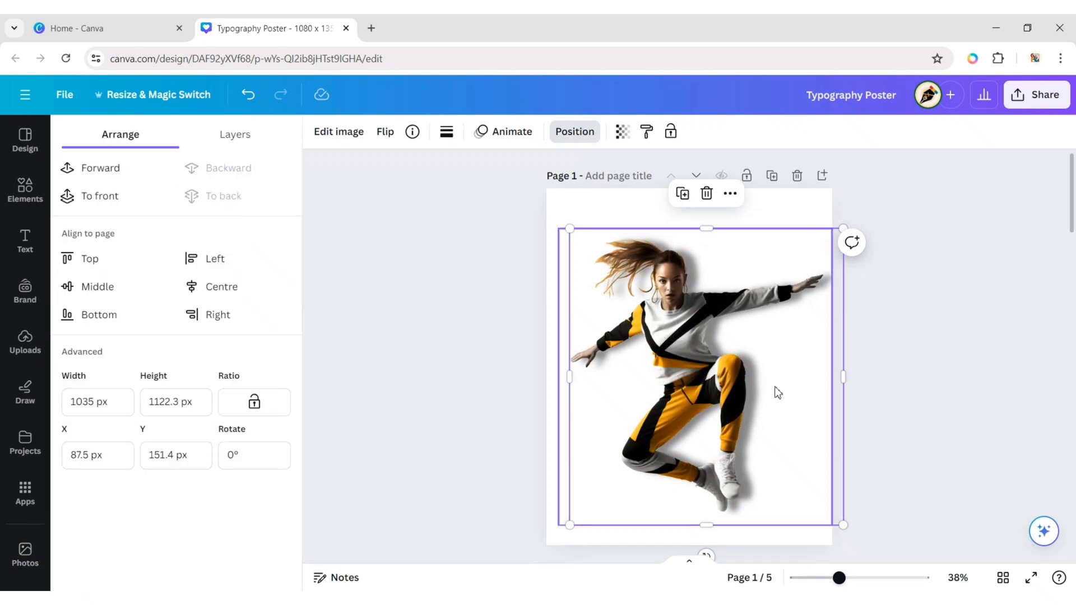
Step: Shrink the image slightly and nudge it upward on the page
{"action": "left_click_drag", "start_coordinate": [777, 392], "coordinate": [773, 466]}
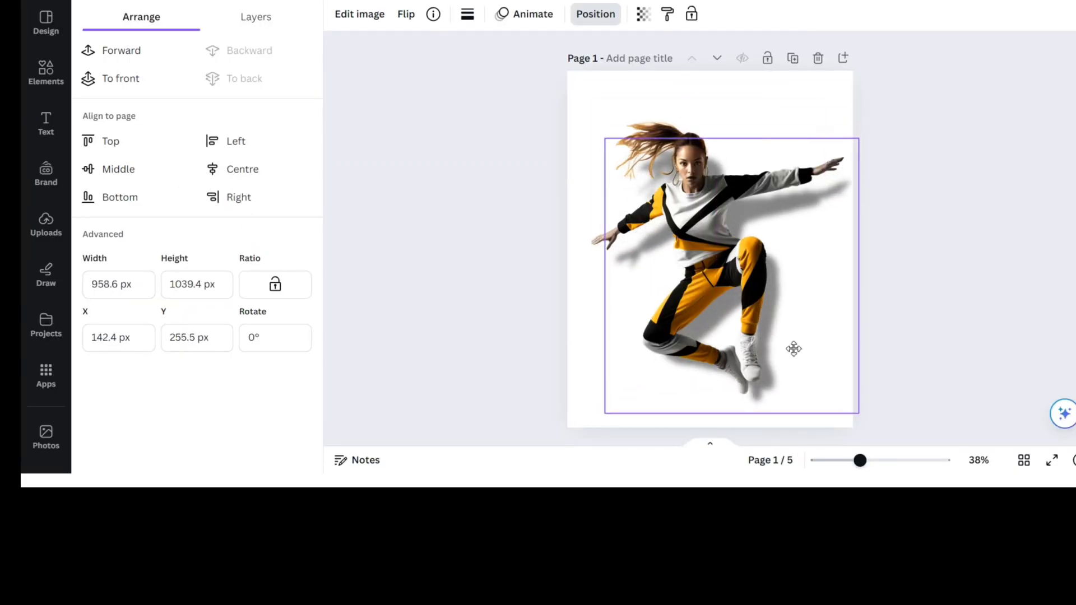
{"action": "left_click_drag", "start_coordinate": [794, 349], "coordinate": [802, 317]}
{"action": "left_click", "coordinate": [515, 254]}
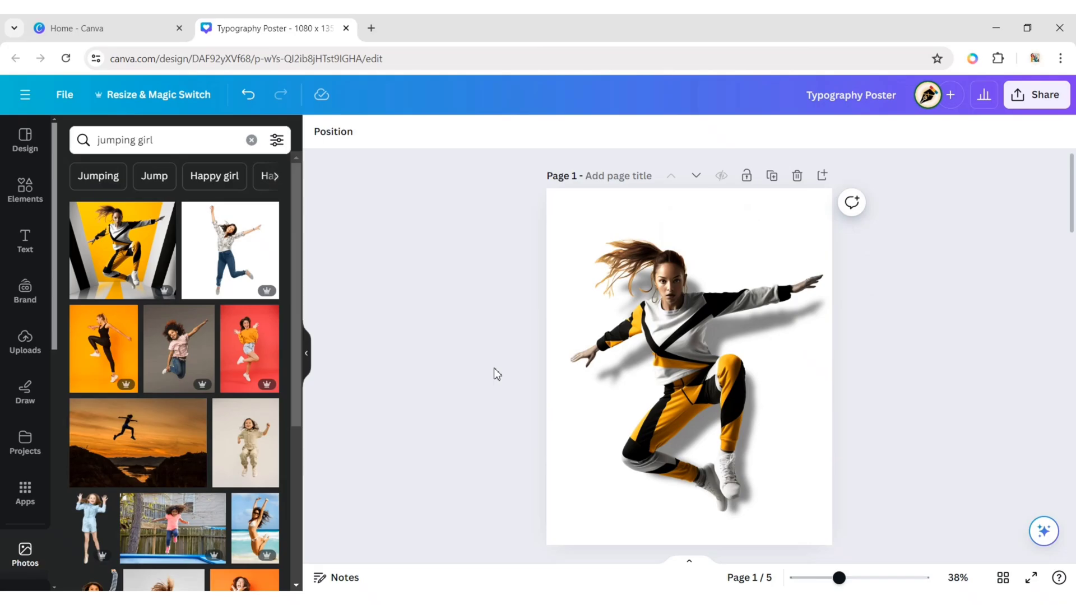
Step: Add a heading reading 'J', enlarge it and move it down-left beside the girl
{"action": "left_click", "coordinate": [25, 240]}
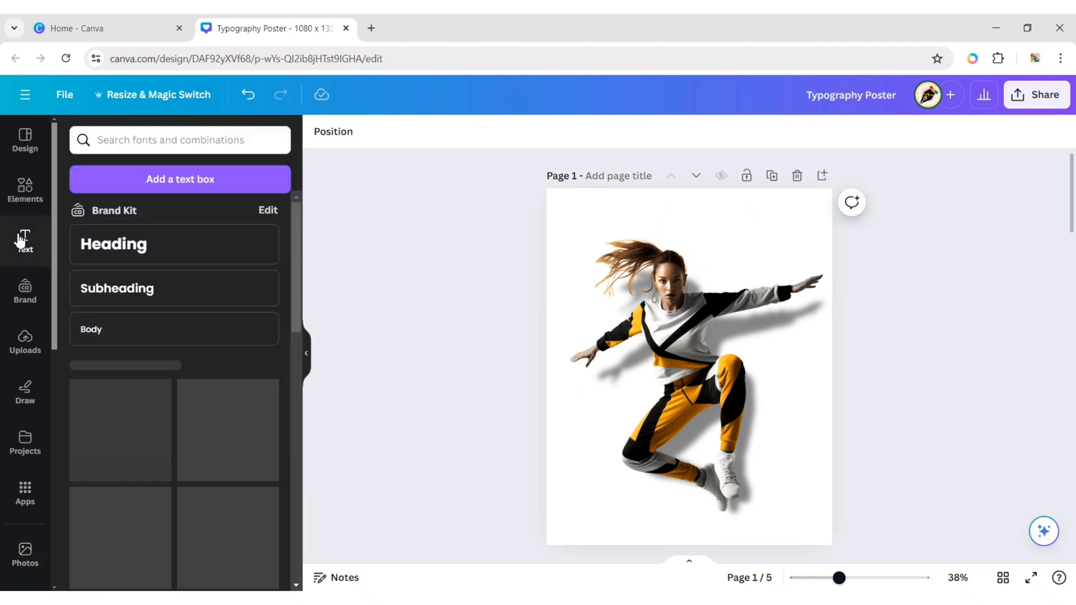
{"action": "left_click", "coordinate": [175, 251]}
{"action": "key", "text": "BackSpace"}
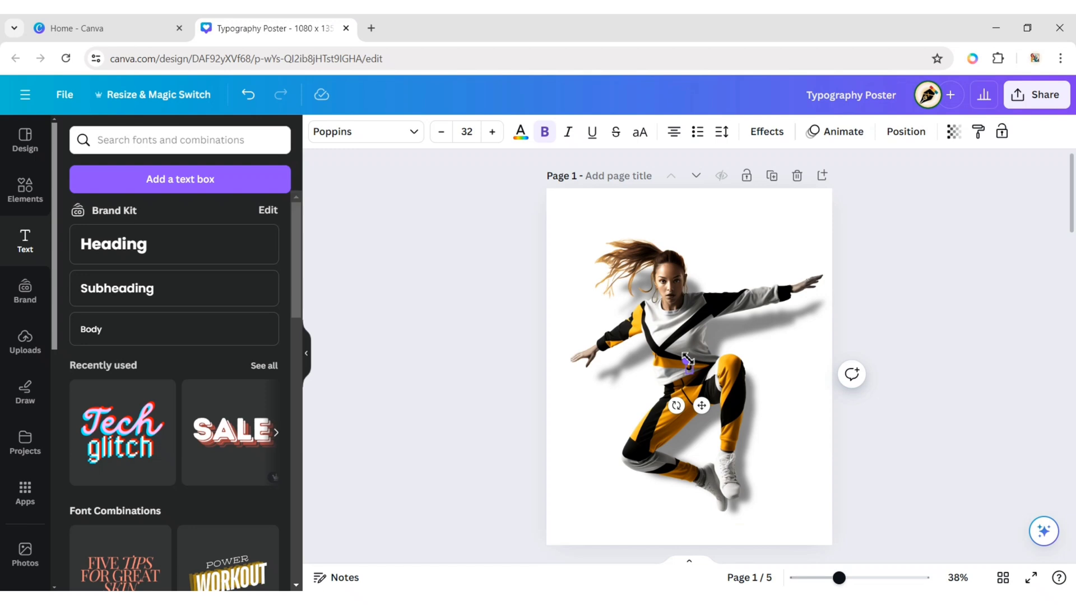
{"action": "type", "text": "J"}
{"action": "left_click_drag", "start_coordinate": [686, 358], "coordinate": [612, 208]}
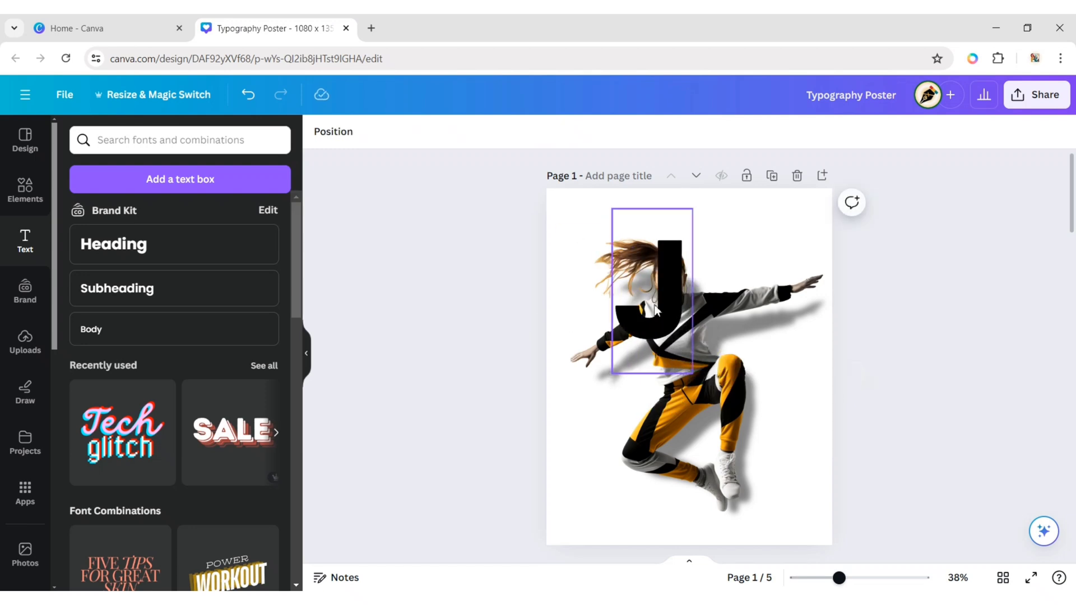
{"action": "left_click_drag", "start_coordinate": [656, 310], "coordinate": [602, 422]}
Step: Set the J in the Anton font at size 590
{"action": "left_click", "coordinate": [419, 132]}
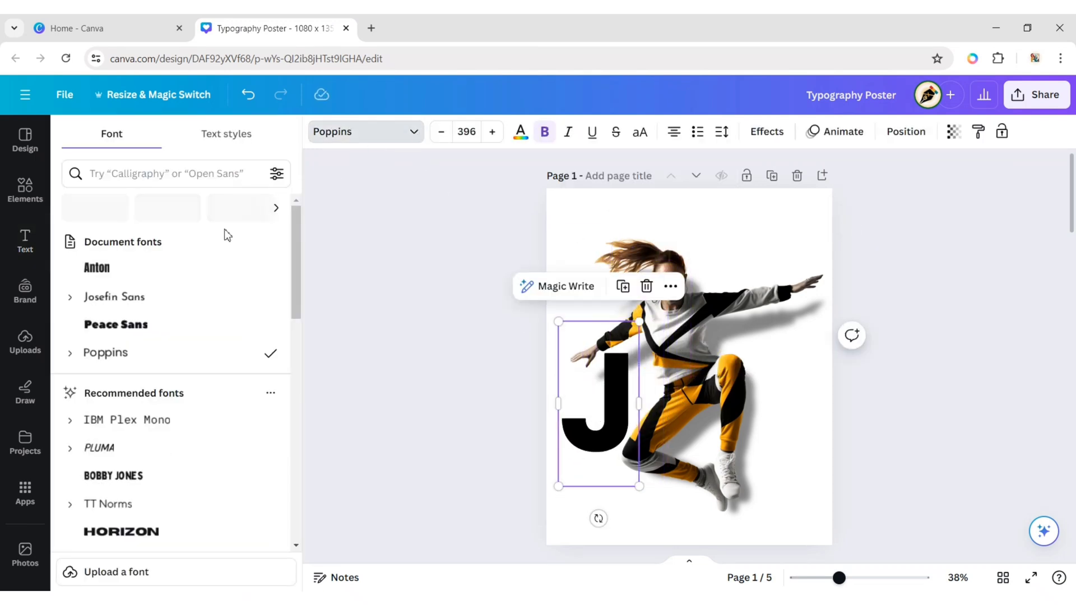
{"action": "left_click", "coordinate": [190, 275]}
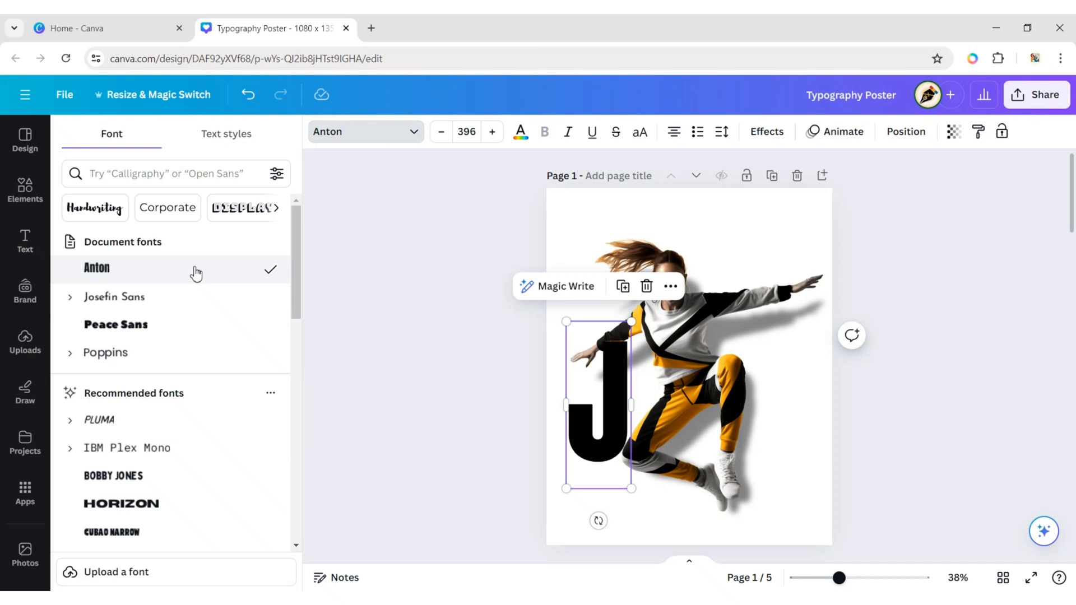
{"action": "left_click", "coordinate": [467, 132]}
{"action": "type", "text": "600"}
{"action": "key", "text": "Return"}
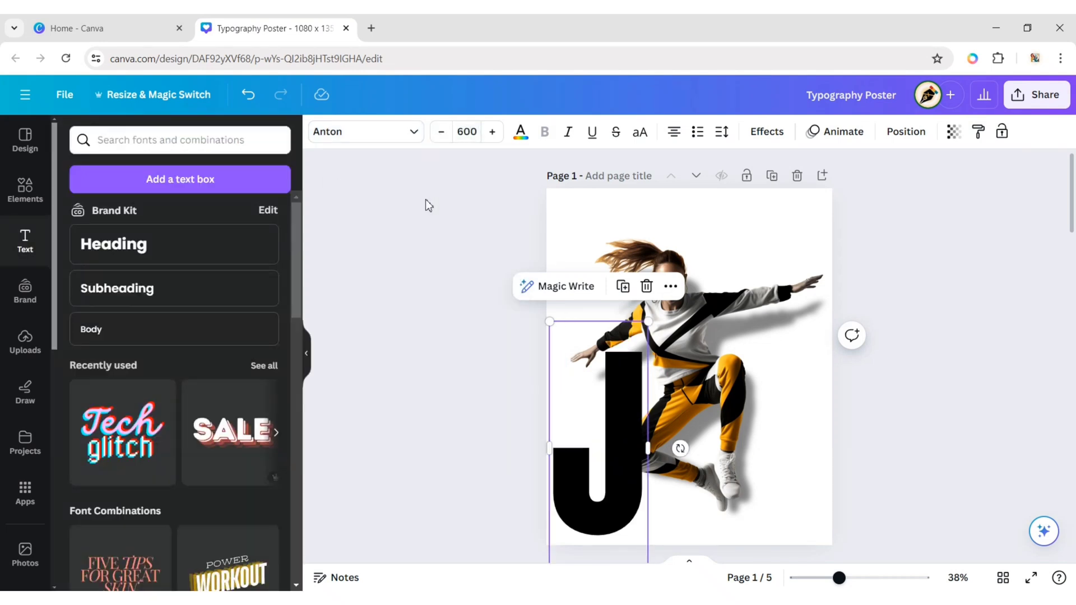
{"action": "left_click", "coordinate": [615, 421]}
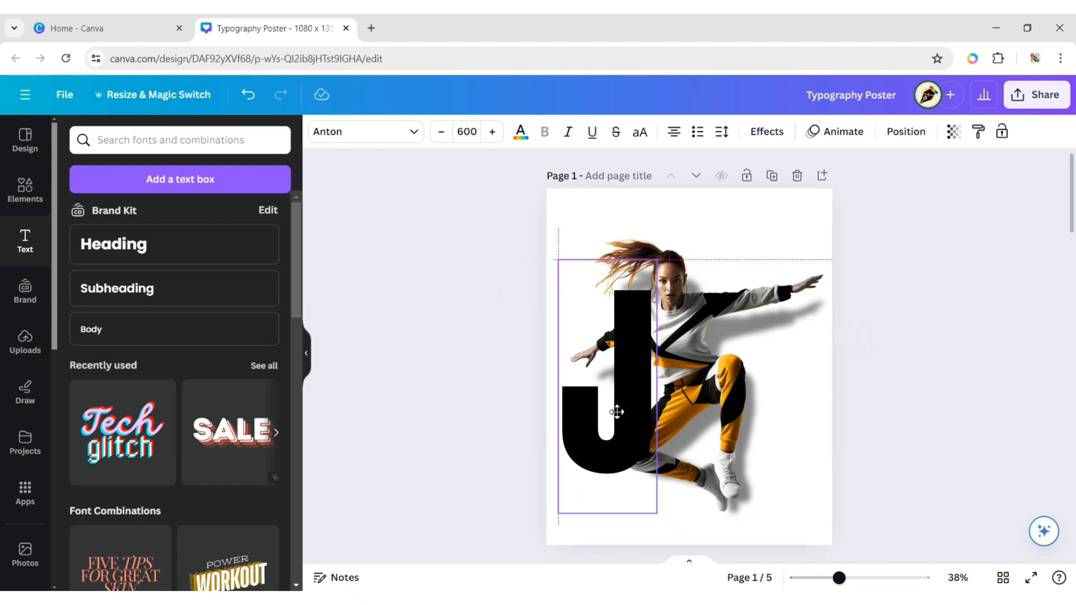
Step: Nudge the J into place and colour it orange #e4a114
{"action": "left_click", "coordinate": [467, 132]}
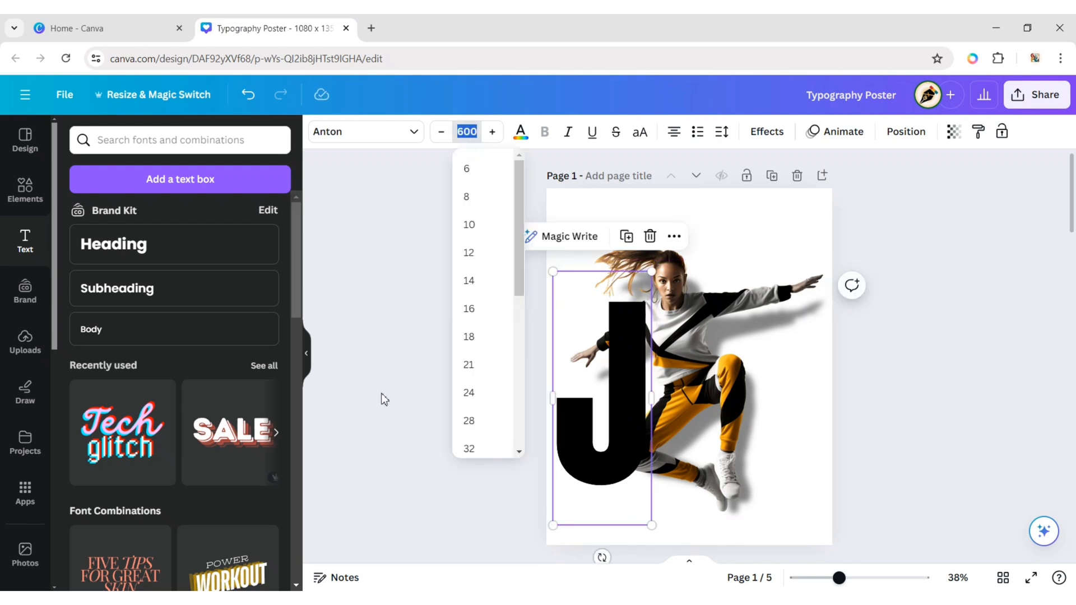
{"action": "left_click", "coordinate": [356, 386]}
{"action": "left_click", "coordinate": [356, 386]}
{"action": "left_click", "coordinate": [626, 419]}
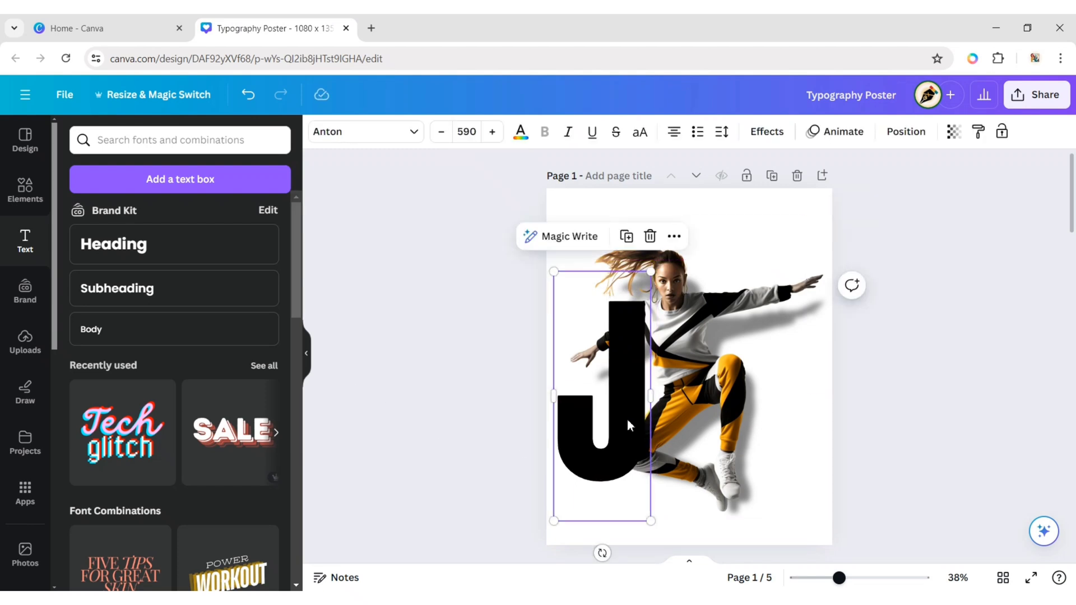
{"action": "left_click_drag", "start_coordinate": [627, 419], "coordinate": [623, 421]}
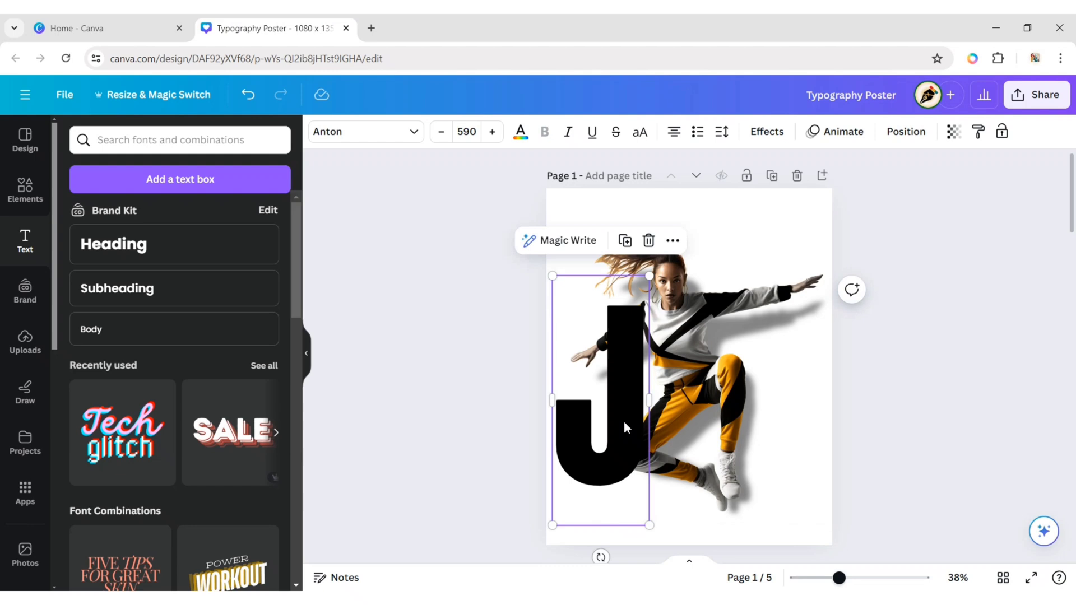
{"action": "left_click", "coordinate": [521, 133]}
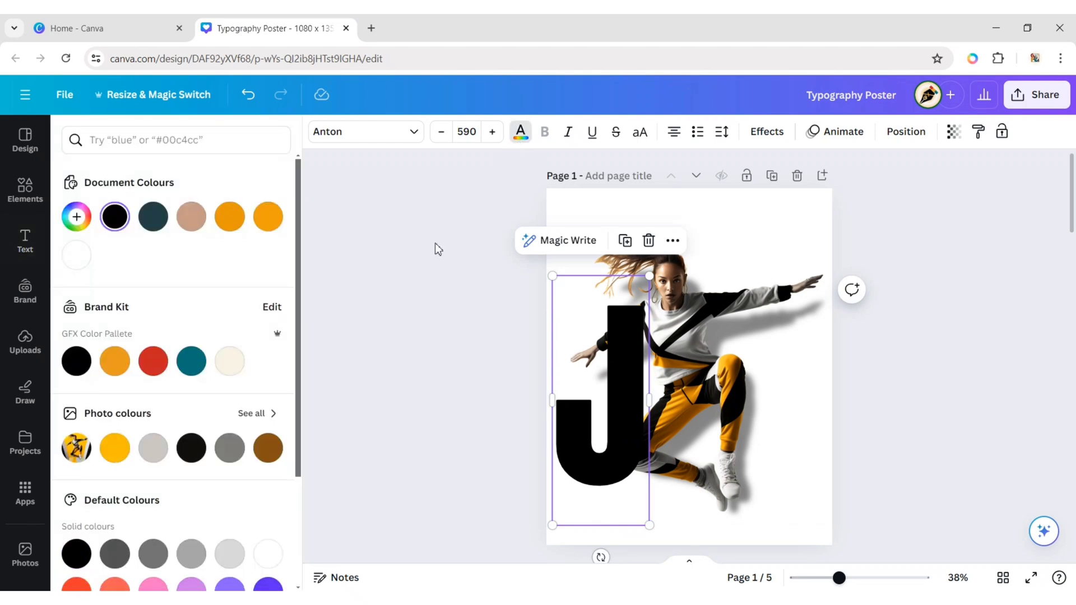
{"action": "left_click", "coordinate": [239, 225]}
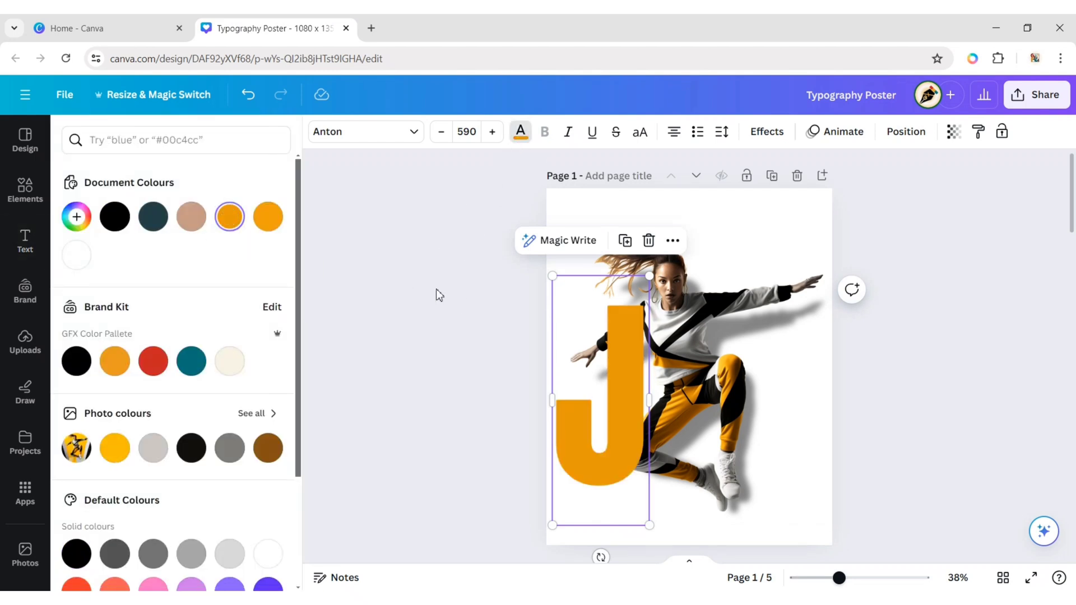
Step: Give the J a black shadow: transparency 80, blur 54, direction -89, offset 48
{"action": "left_click", "coordinate": [765, 132]}
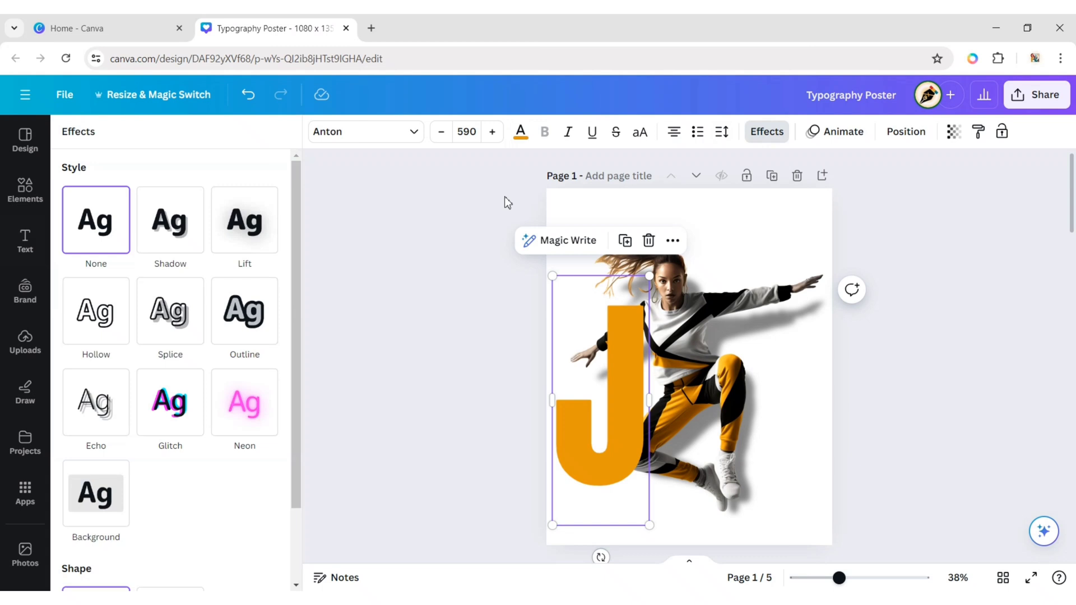
{"action": "left_click", "coordinate": [176, 238]}
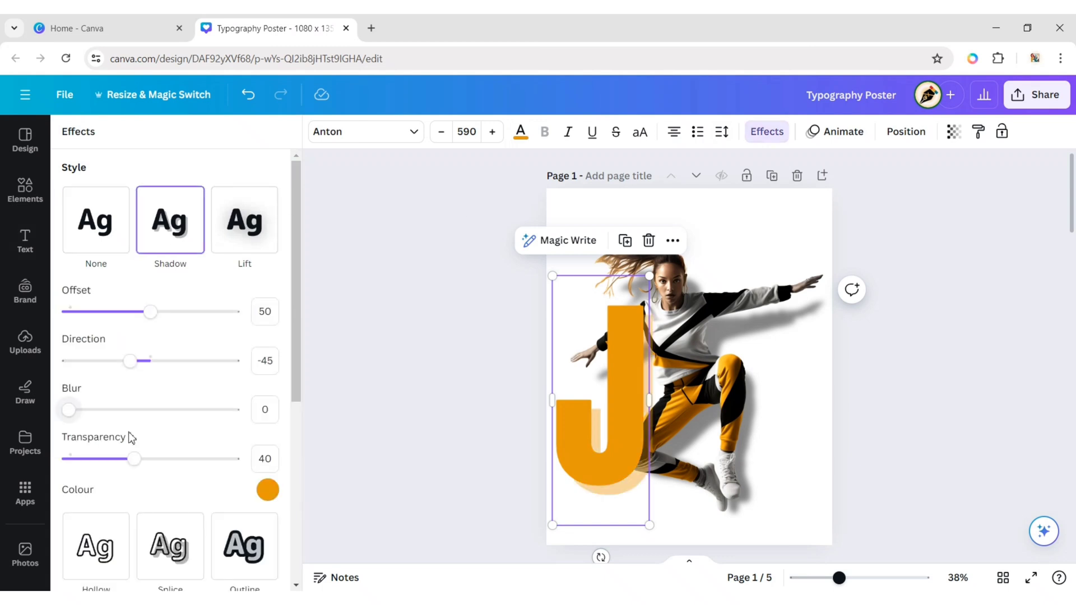
{"action": "left_click_drag", "start_coordinate": [134, 462], "coordinate": [199, 469]}
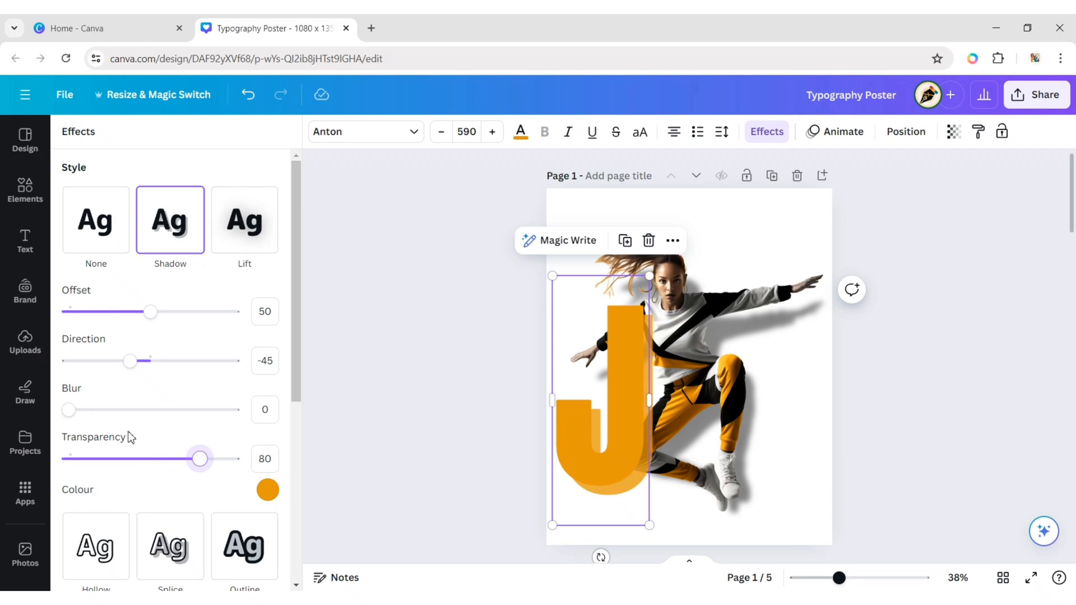
{"action": "left_click", "coordinate": [156, 411]}
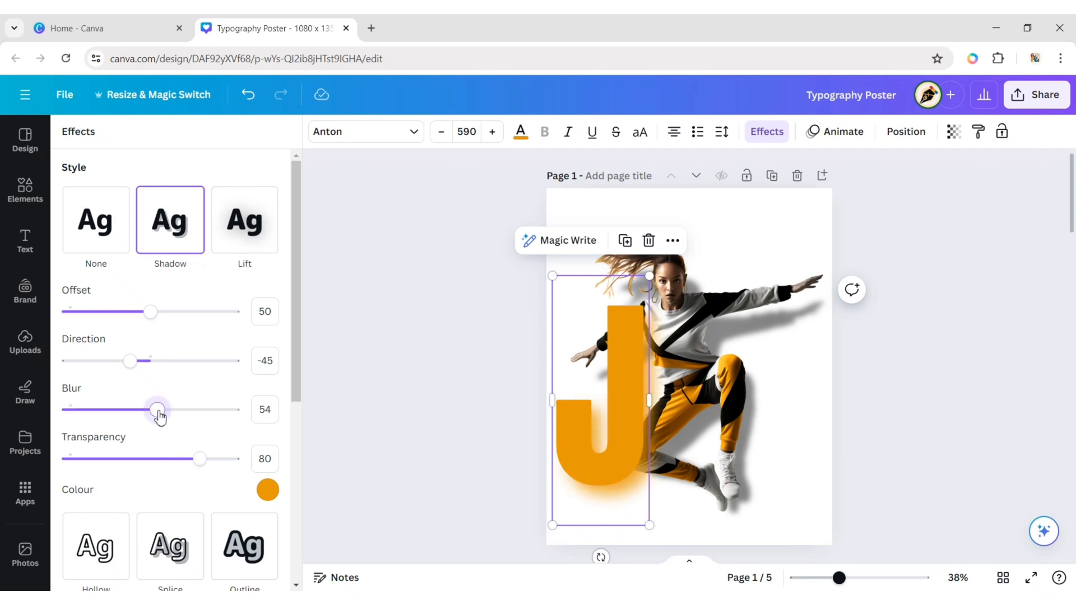
{"action": "left_click_drag", "start_coordinate": [129, 363], "coordinate": [111, 378]}
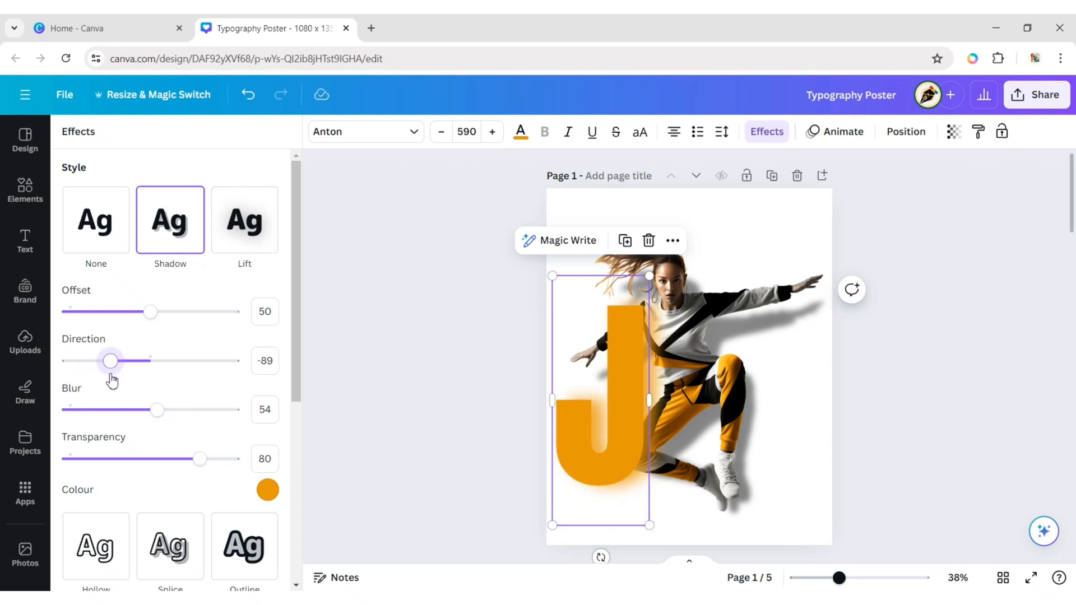
{"action": "left_click", "coordinate": [149, 313]}
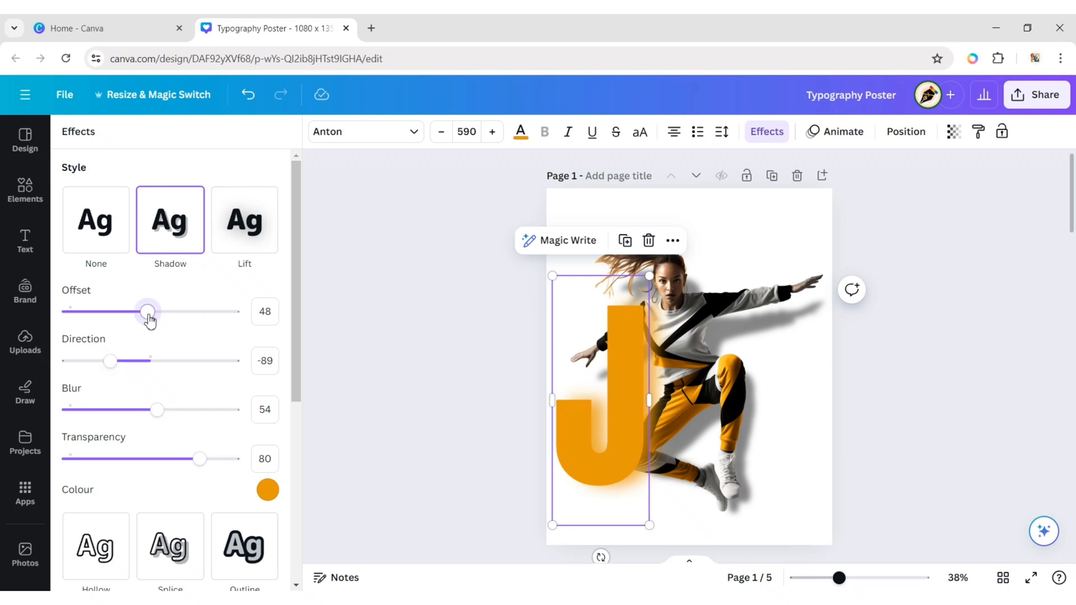
{"action": "left_click", "coordinate": [268, 490]}
{"action": "left_click", "coordinate": [74, 392]}
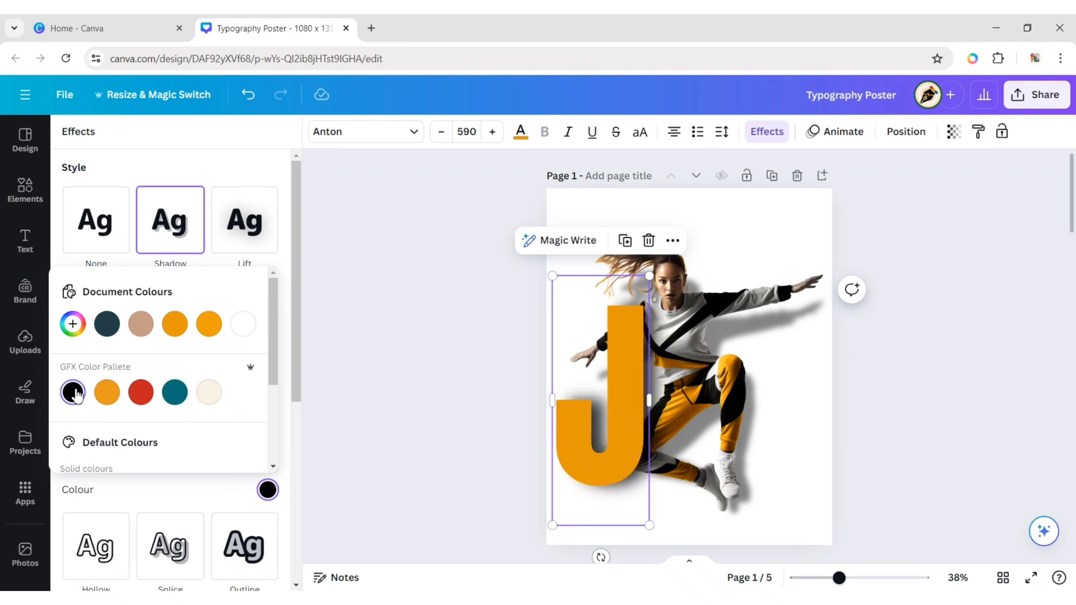
{"action": "left_click", "coordinate": [187, 500]}
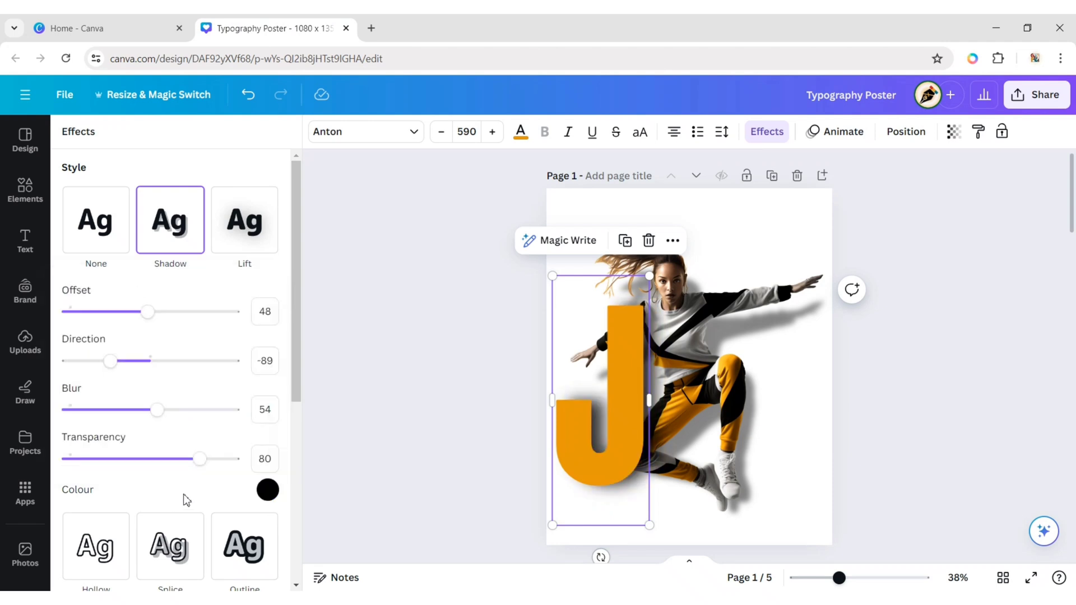
Step: Copy the J to its right and change the copy's text to 'u'
{"action": "left_click", "coordinate": [353, 370]}
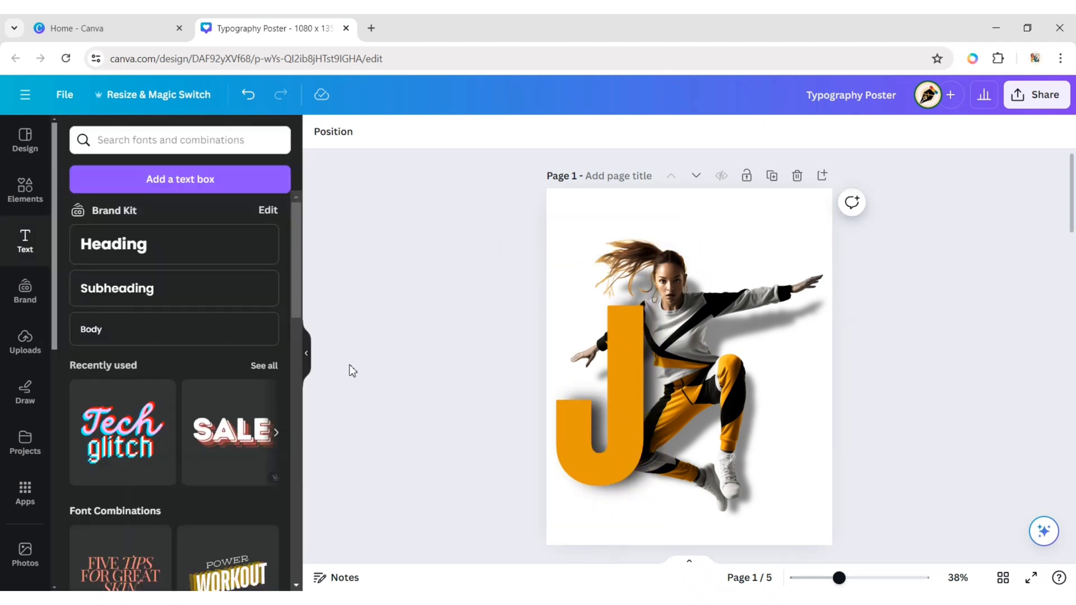
{"action": "left_click", "coordinate": [603, 442]}
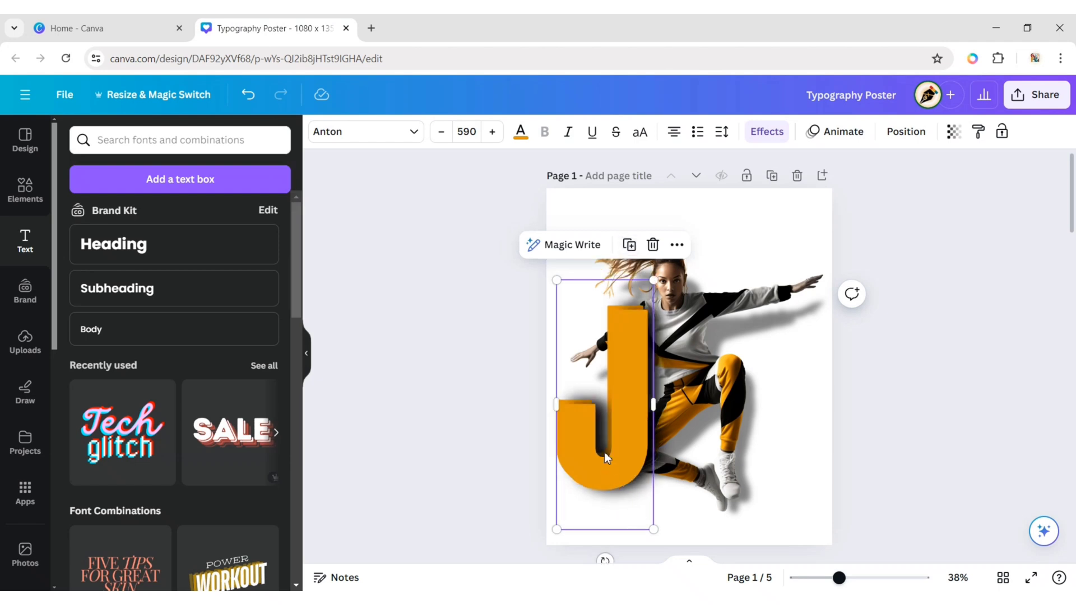
{"action": "left_click_drag", "start_coordinate": [604, 452], "coordinate": [695, 456]}
{"action": "double_click", "coordinate": [694, 456]}
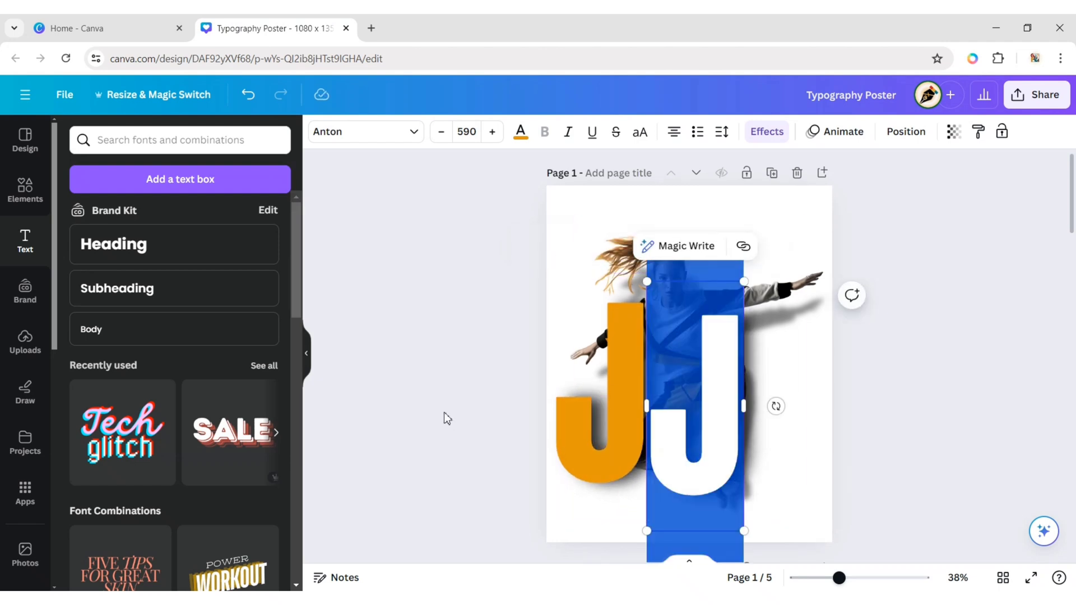
{"action": "type", "text": "u"}
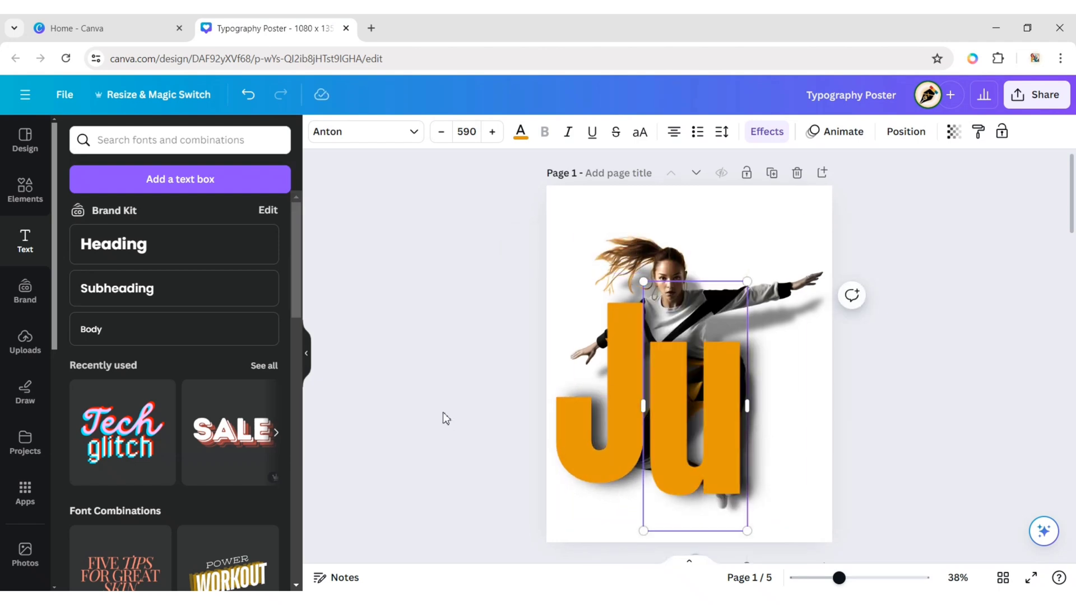
{"action": "key", "text": "Escape"}
Step: Make it an uppercase U at size 250 beside the J, sent behind the girl
{"action": "left_click", "coordinate": [467, 131]}
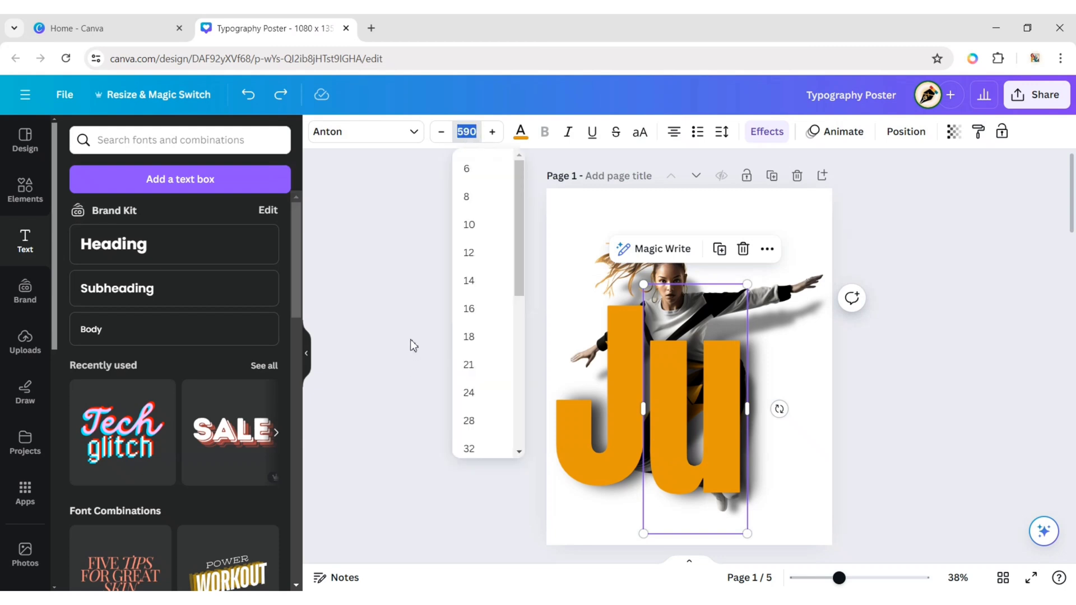
{"action": "left_click", "coordinate": [410, 338]}
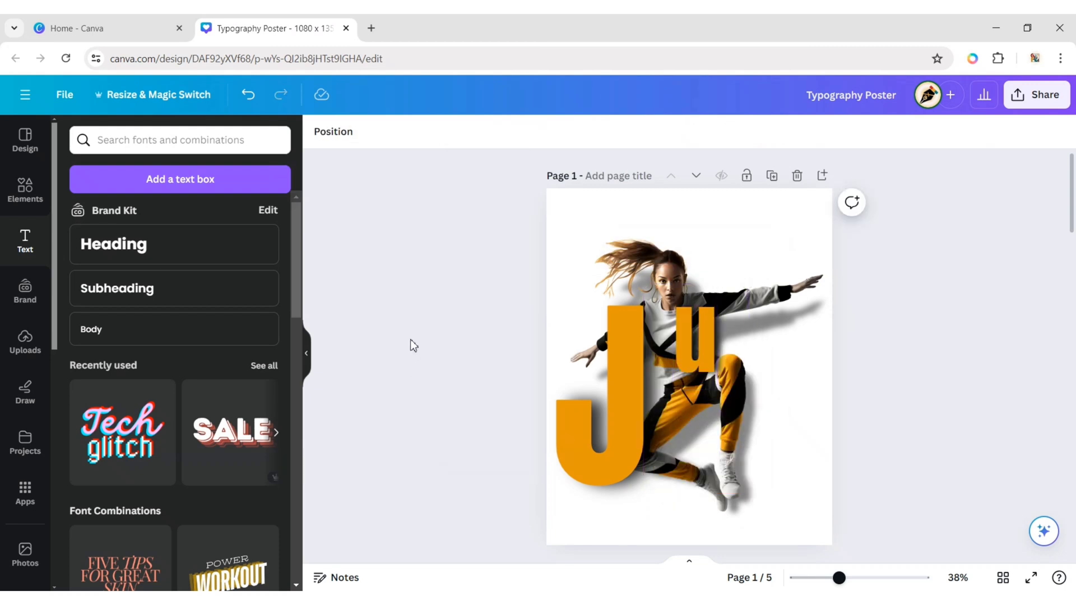
{"action": "left_click_drag", "start_coordinate": [652, 344], "coordinate": [675, 456]}
{"action": "left_click", "coordinate": [642, 143]}
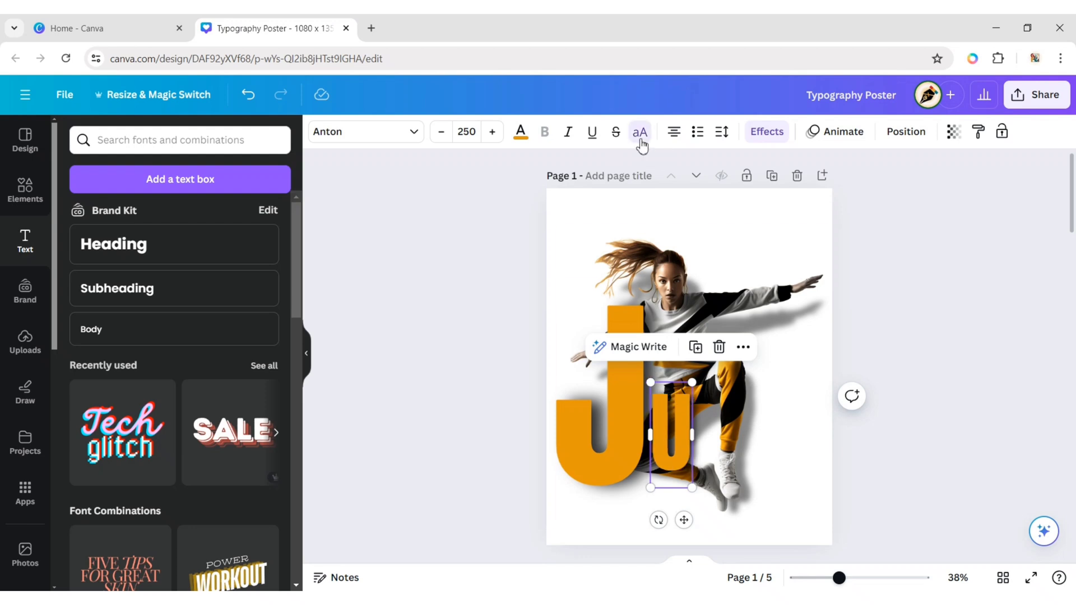
{"action": "left_click_drag", "start_coordinate": [673, 452], "coordinate": [660, 432]}
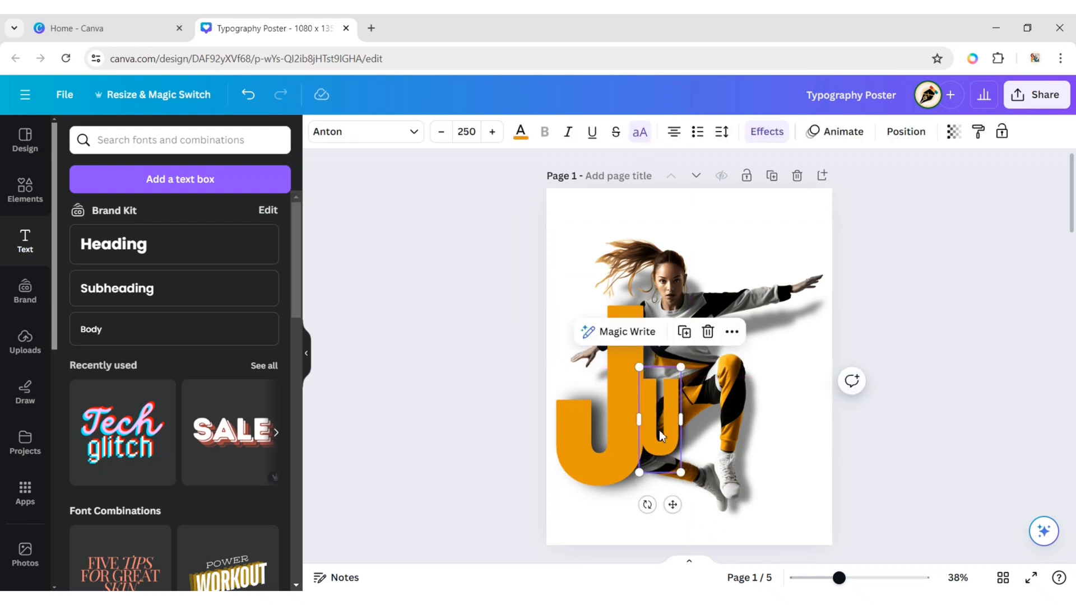
{"action": "left_click", "coordinate": [891, 132]}
{"action": "left_click", "coordinate": [205, 168]}
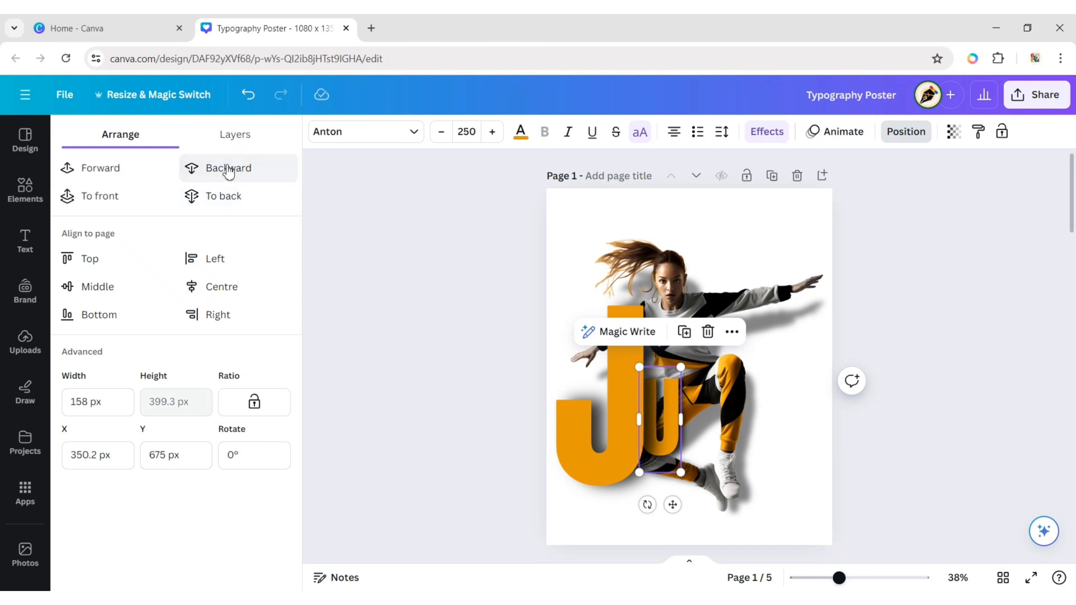
Step: Duplicate the U into an M, place it after the U and send it behind the girl
{"action": "left_click", "coordinate": [684, 332]}
{"action": "left_click_drag", "start_coordinate": [664, 421], "coordinate": [714, 418]}
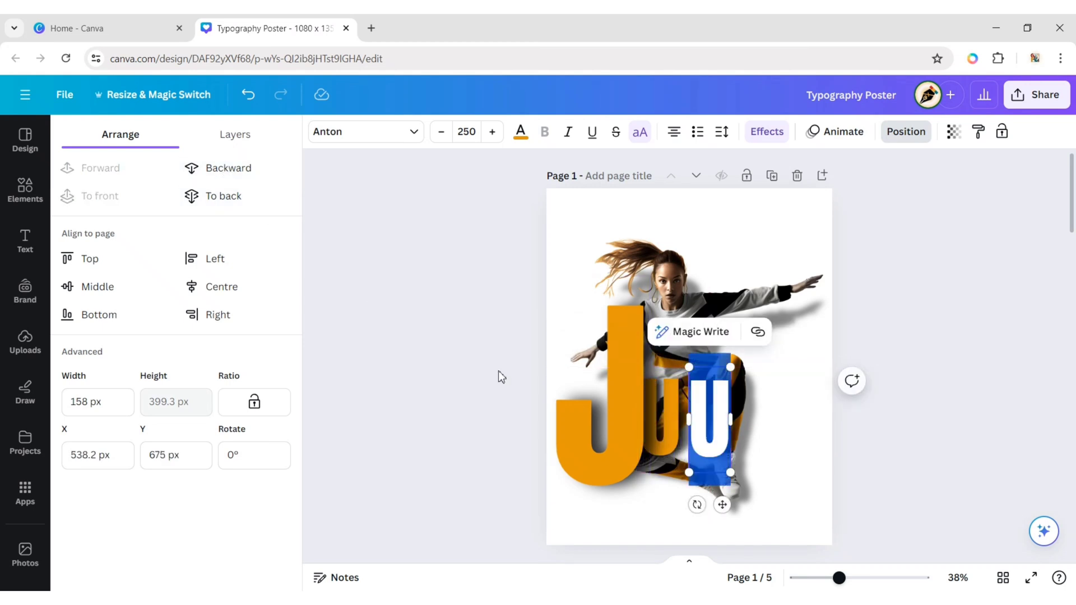
{"action": "type", "text": "M"}
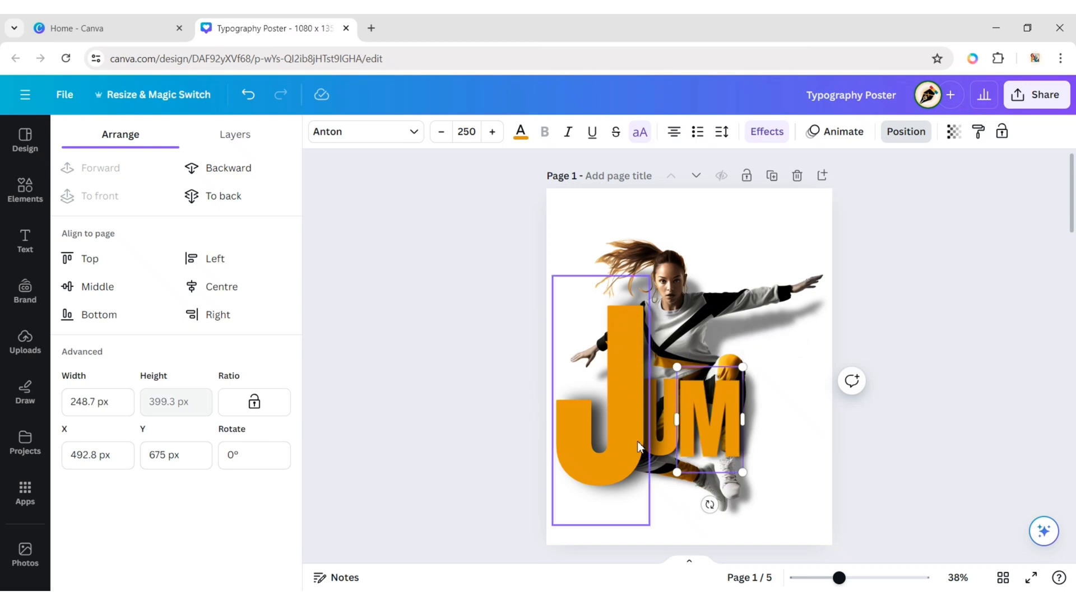
{"action": "key", "text": "Escape"}
{"action": "left_click", "coordinate": [704, 413]}
{"action": "left_click_drag", "start_coordinate": [704, 413], "coordinate": [702, 425]}
{"action": "left_click", "coordinate": [906, 131]}
{"action": "left_click", "coordinate": [234, 170]}
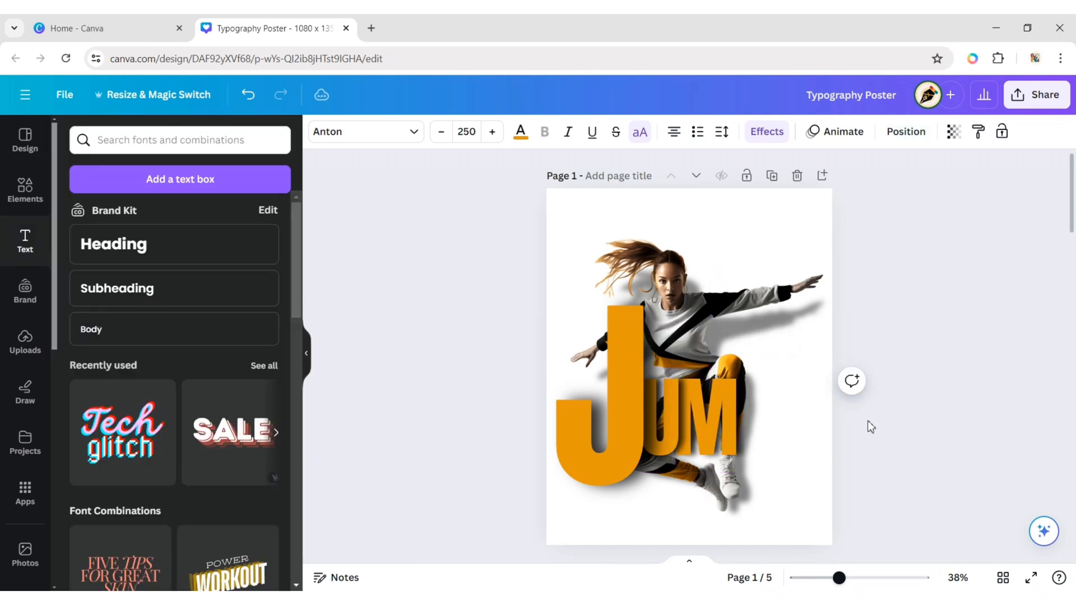
{"action": "key", "text": "ctrl+z"}
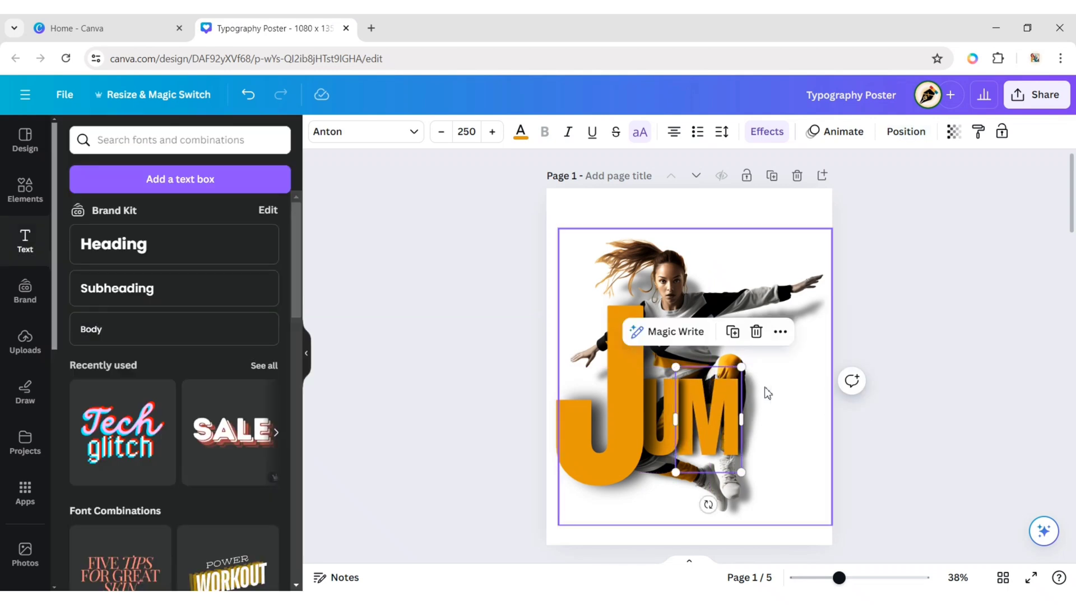
Step: Duplicate the M into a P, place it after the M and send it behind the girl
{"action": "key", "text": "ctrl+d"}
{"action": "double_click", "coordinate": [772, 409]}
{"action": "type", "text": "P"}
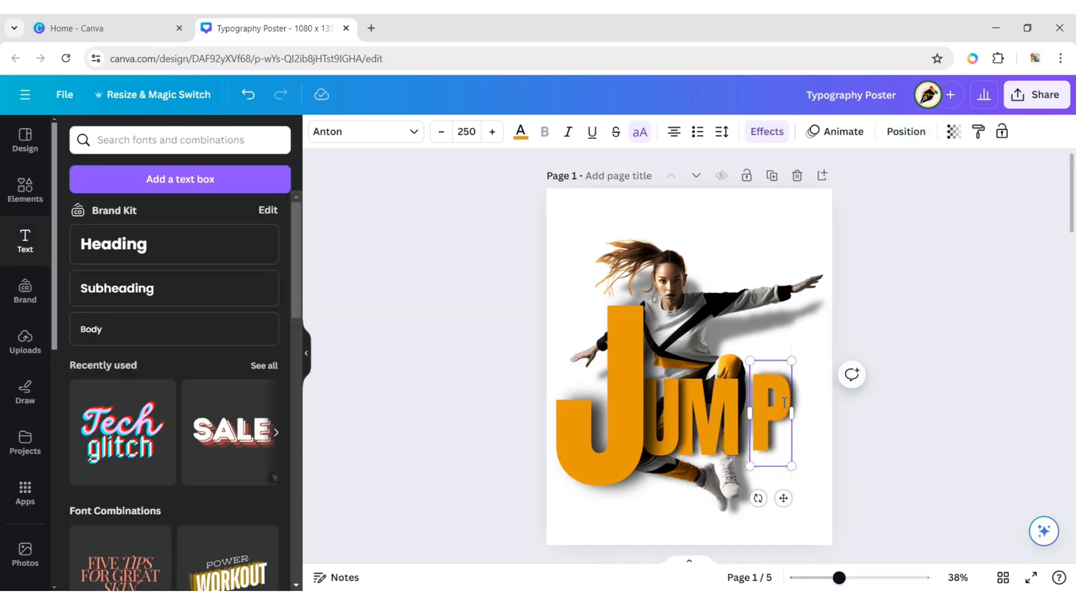
{"action": "left_click_drag", "start_coordinate": [772, 409], "coordinate": [754, 415]}
{"action": "left_click", "coordinate": [906, 131]}
{"action": "left_click", "coordinate": [228, 168]}
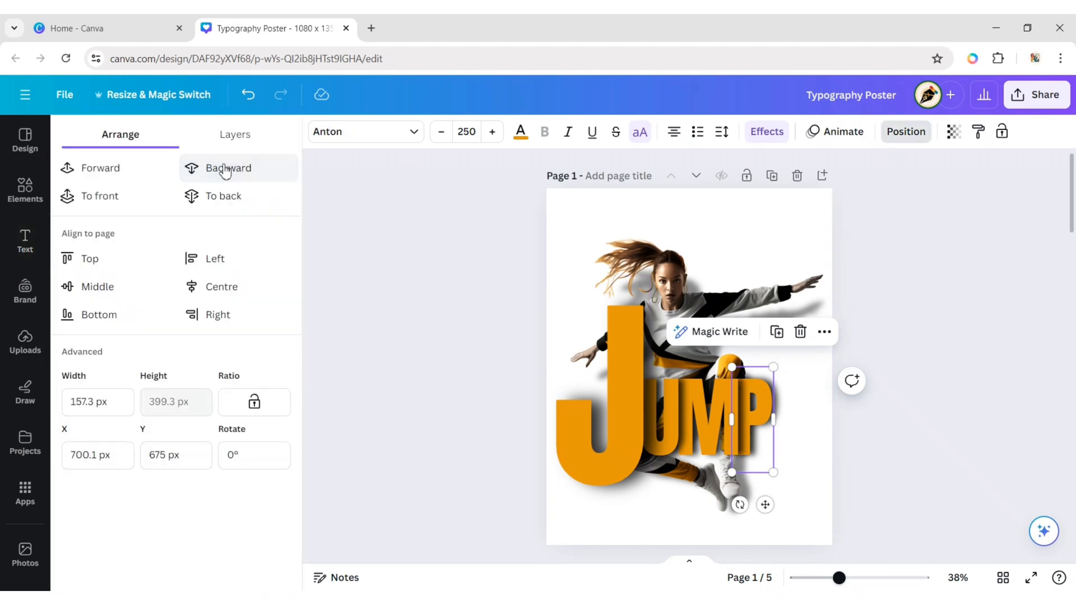
{"action": "left_click", "coordinate": [889, 471]}
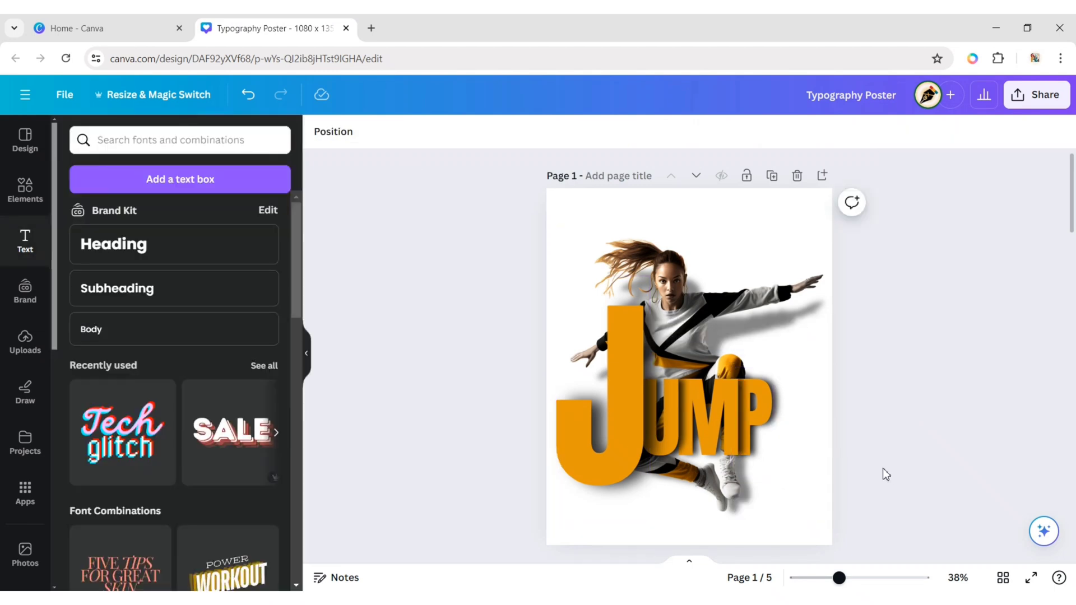
Step: Nudge the J, U and P so the JUMP letters line up neatly
{"action": "left_click", "coordinate": [618, 415]}
{"action": "left_click_drag", "start_coordinate": [617, 415], "coordinate": [674, 442]}
{"action": "left_click", "coordinate": [667, 438]}
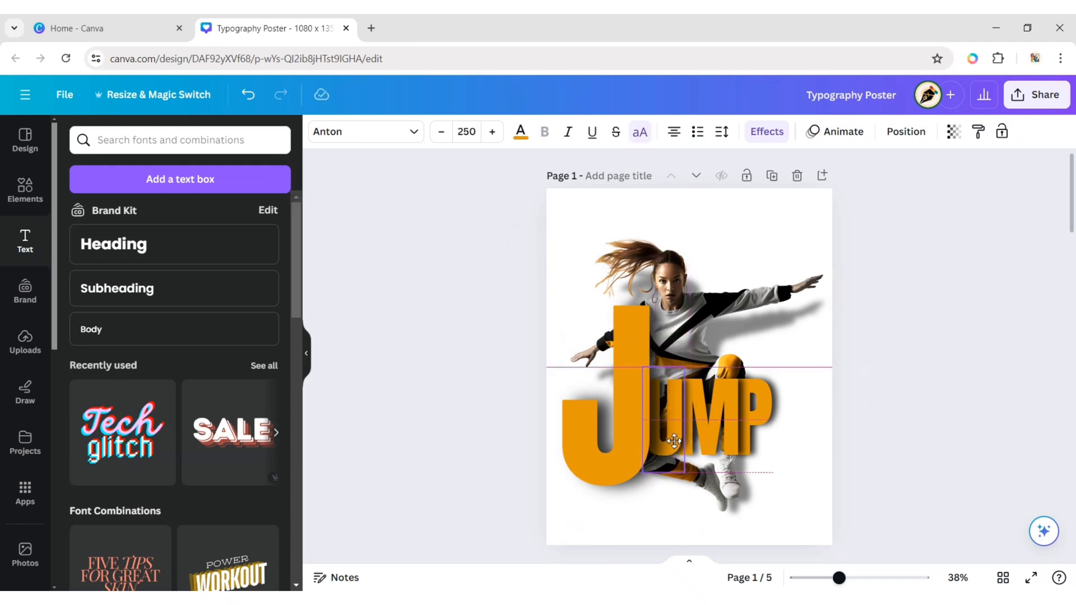
{"action": "left_click", "coordinate": [758, 414]}
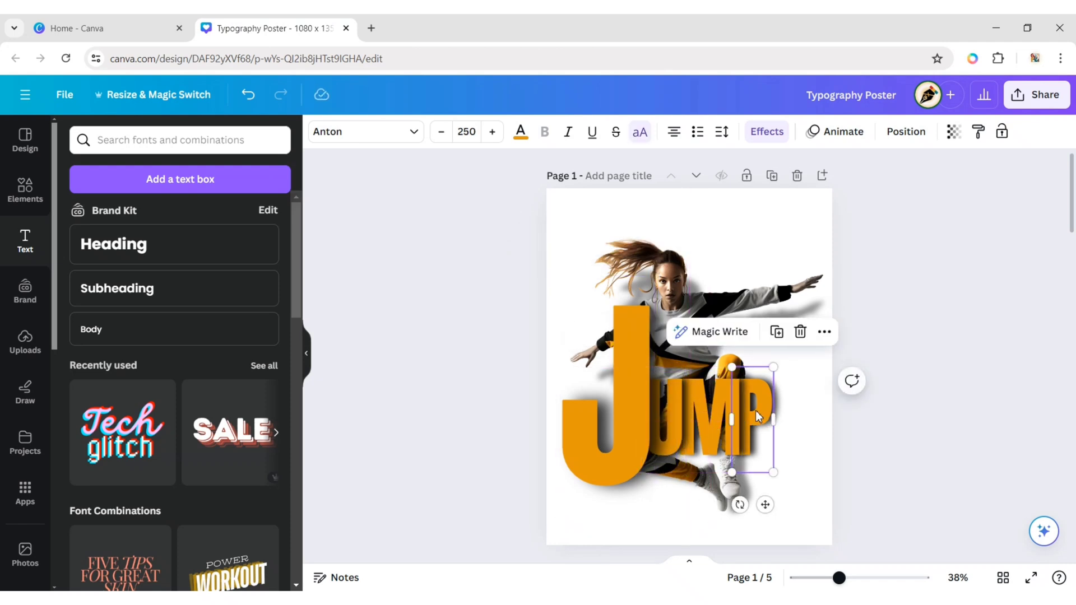
{"action": "left_click_drag", "start_coordinate": [758, 415], "coordinate": [760, 414]}
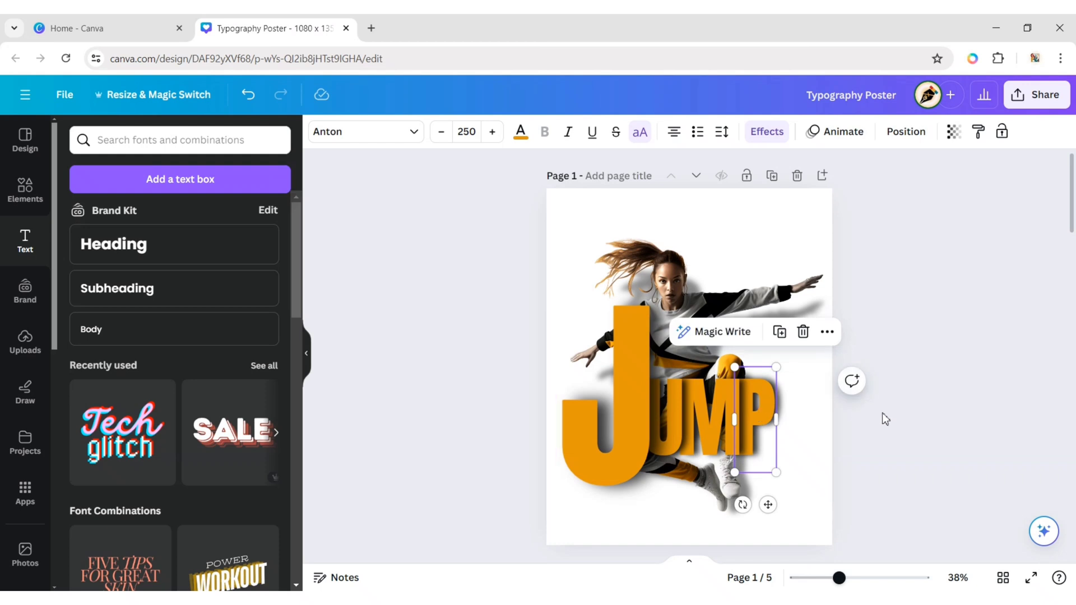
Step: Duplicate the girl's photo on top and crop its bottom to end above JUMP
{"action": "left_click", "coordinate": [763, 337]}
{"action": "left_click", "coordinate": [670, 195]}
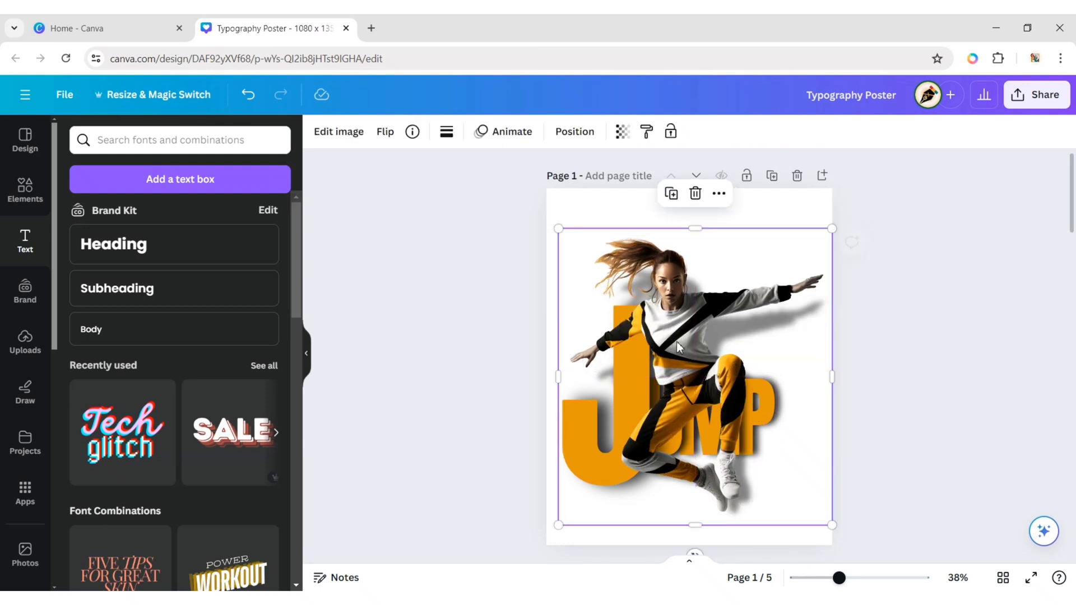
{"action": "left_click_drag", "start_coordinate": [700, 514], "coordinate": [696, 382]}
{"action": "left_click", "coordinate": [884, 408]}
Step: Duplicate the original photo again, centre it and crop away its left half
{"action": "left_click", "coordinate": [751, 504]}
{"action": "left_click", "coordinate": [679, 197]}
{"action": "left_click_drag", "start_coordinate": [600, 381], "coordinate": [720, 389]}
Step: Fill the page background with the 180° linear gradient from #000000 black to #74460c brown
{"action": "left_click", "coordinate": [892, 397]}
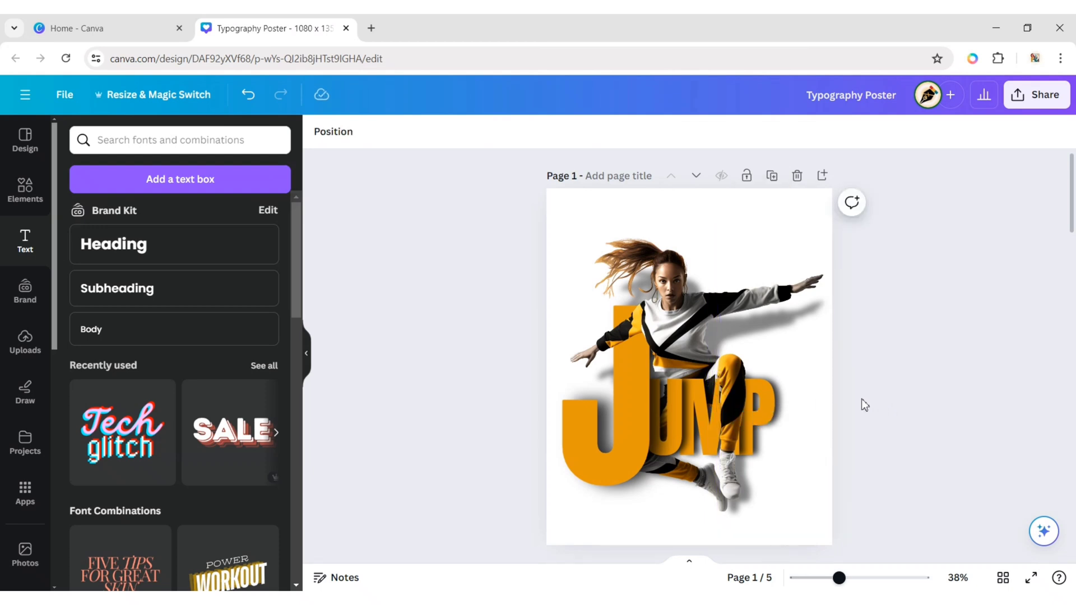
{"action": "left_click", "coordinate": [543, 184]}
{"action": "left_click", "coordinate": [319, 131]}
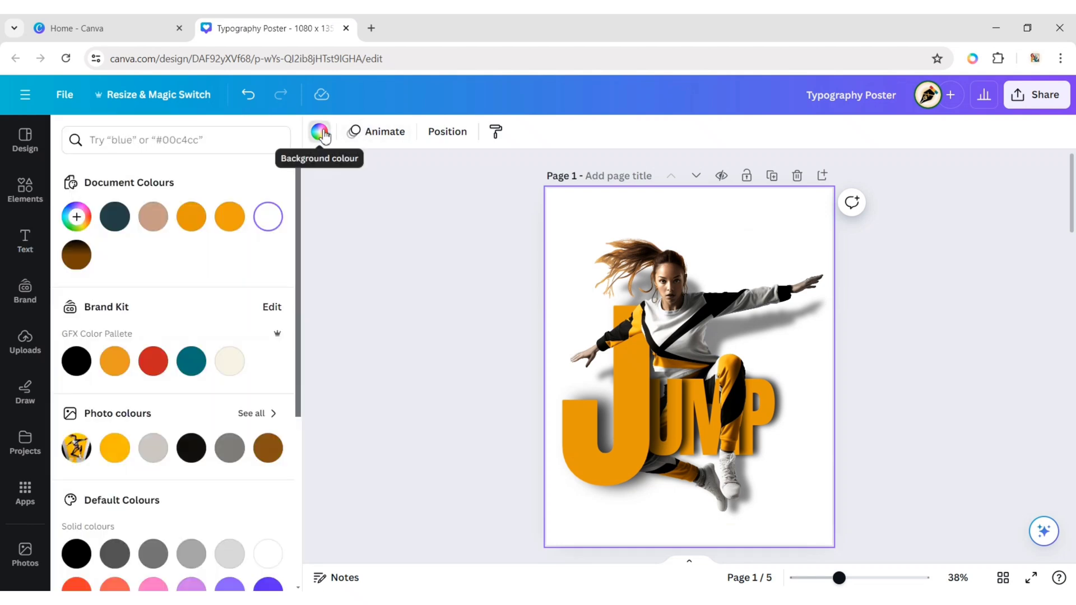
{"action": "left_click", "coordinate": [77, 256]}
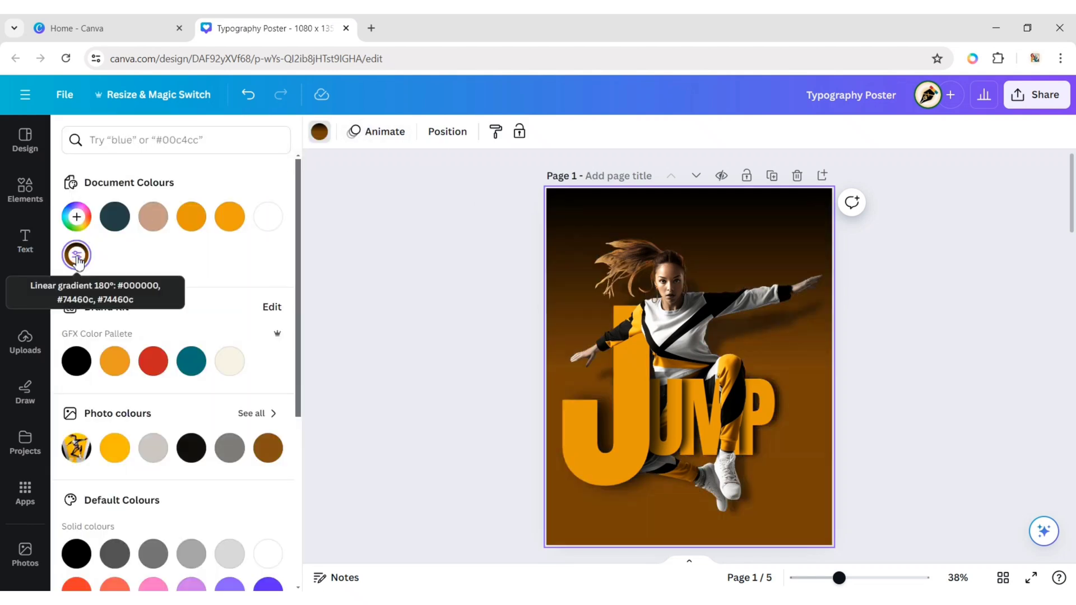